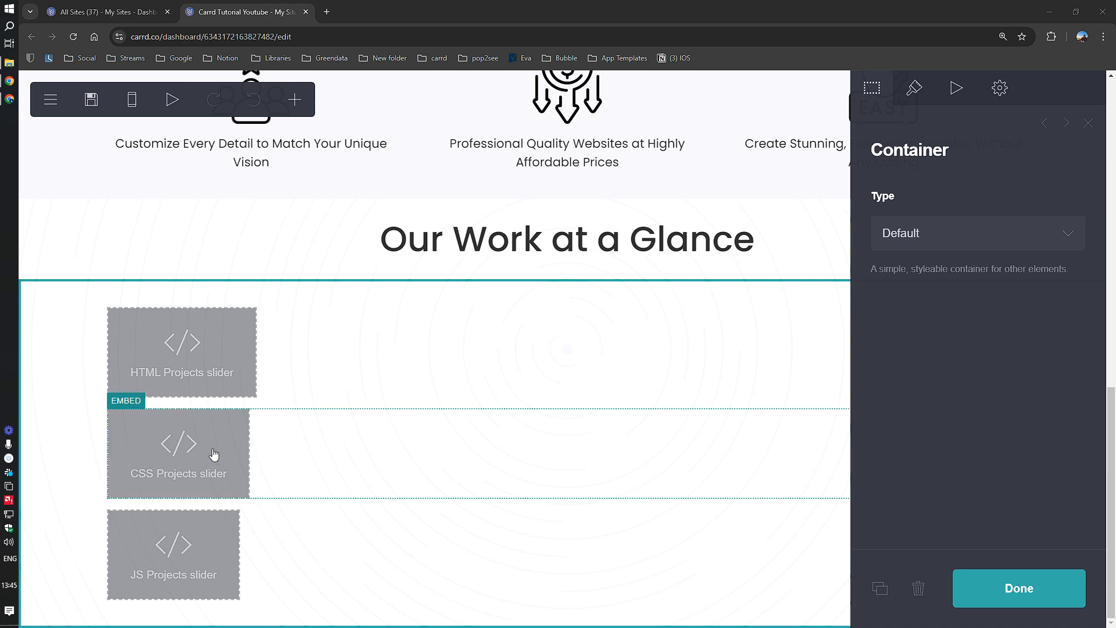
Step: Insert a new text element and drag it under the Our Work at a Glance heading, above the sliders
scroll(466, 358, "up", 4)
scroll(467, 364, "down", 3)
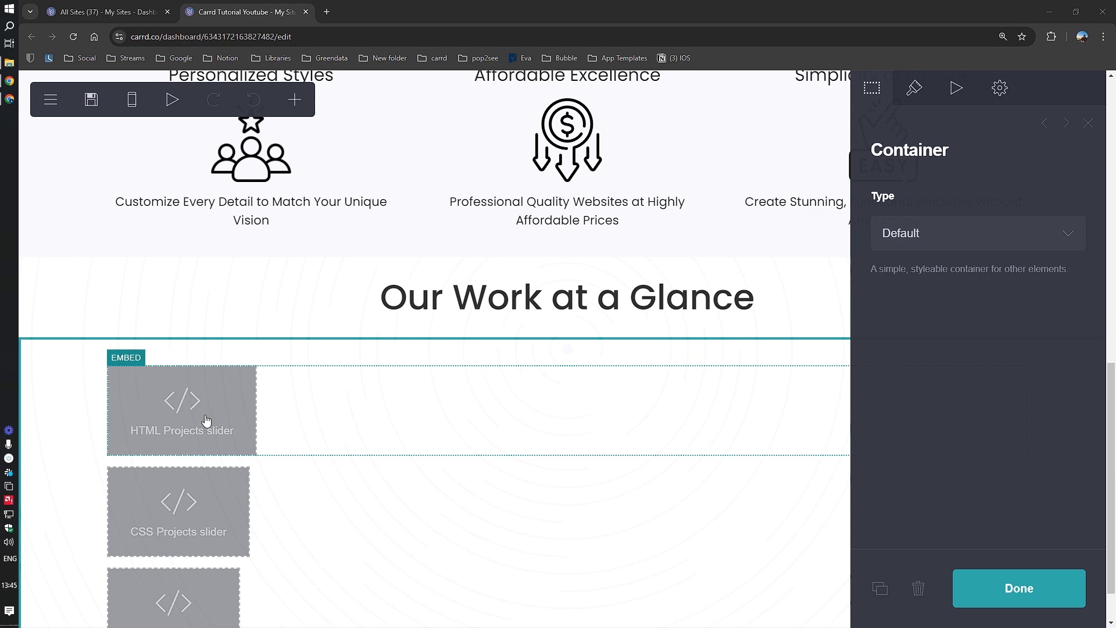
scroll(198, 418, "down", 1)
left_click(314, 239)
left_click(295, 100)
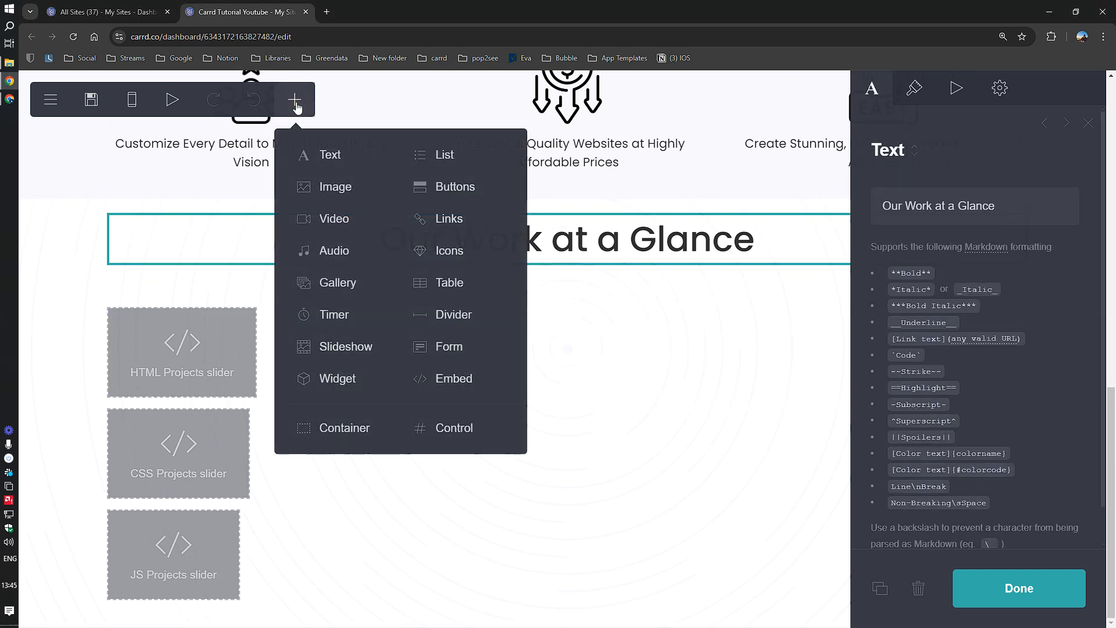
left_click(323, 154)
left_click_drag(511, 344, 349, 405)
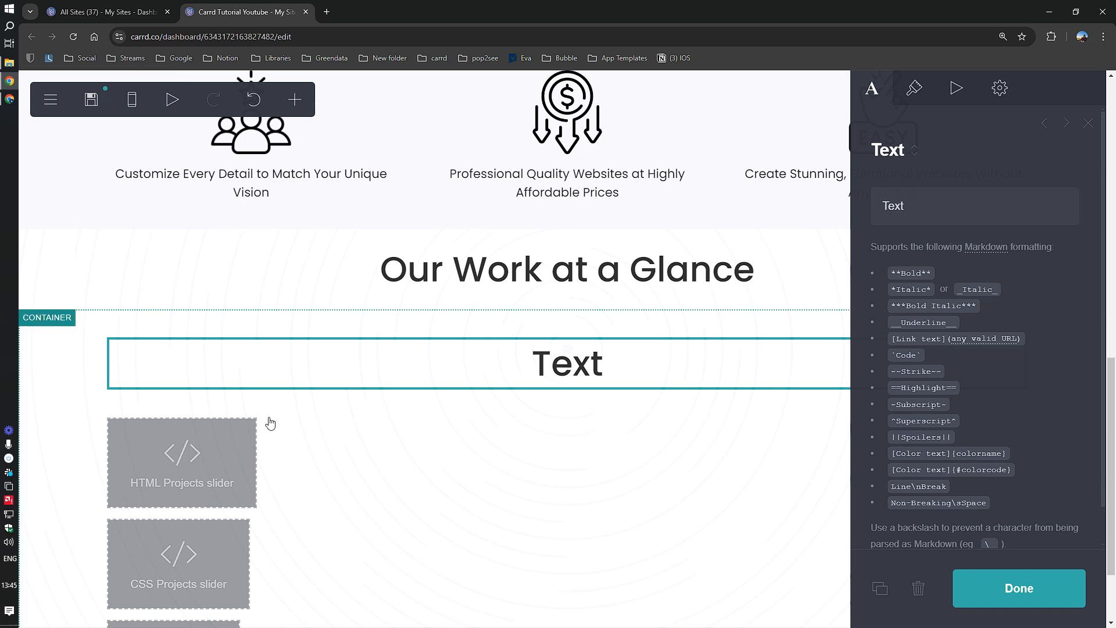
left_click(72, 487)
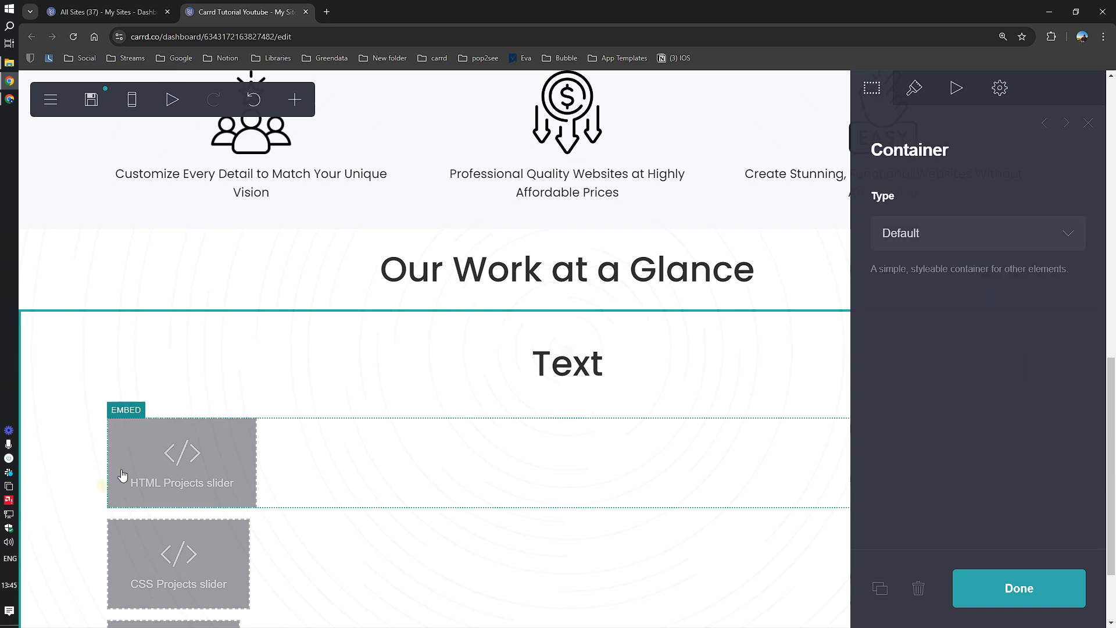
scroll(140, 468, "down", 2)
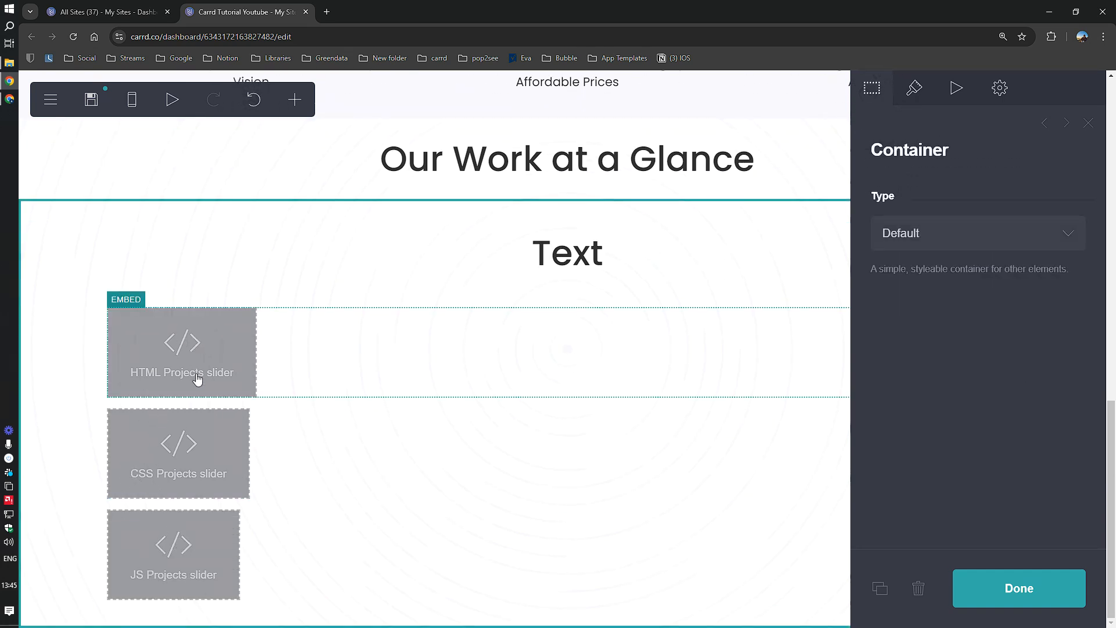
scroll(597, 372, "up", 2)
left_click(583, 381)
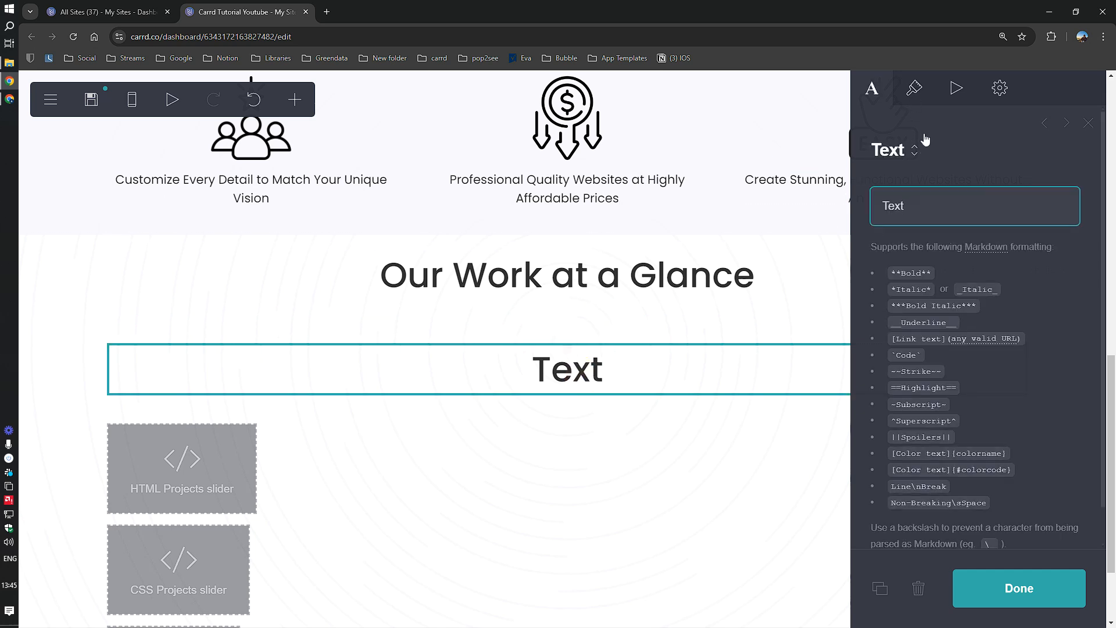
Step: Style the new text as H2 and change its wording to 'Carrd Sites'
left_click(915, 88)
left_click(1045, 161)
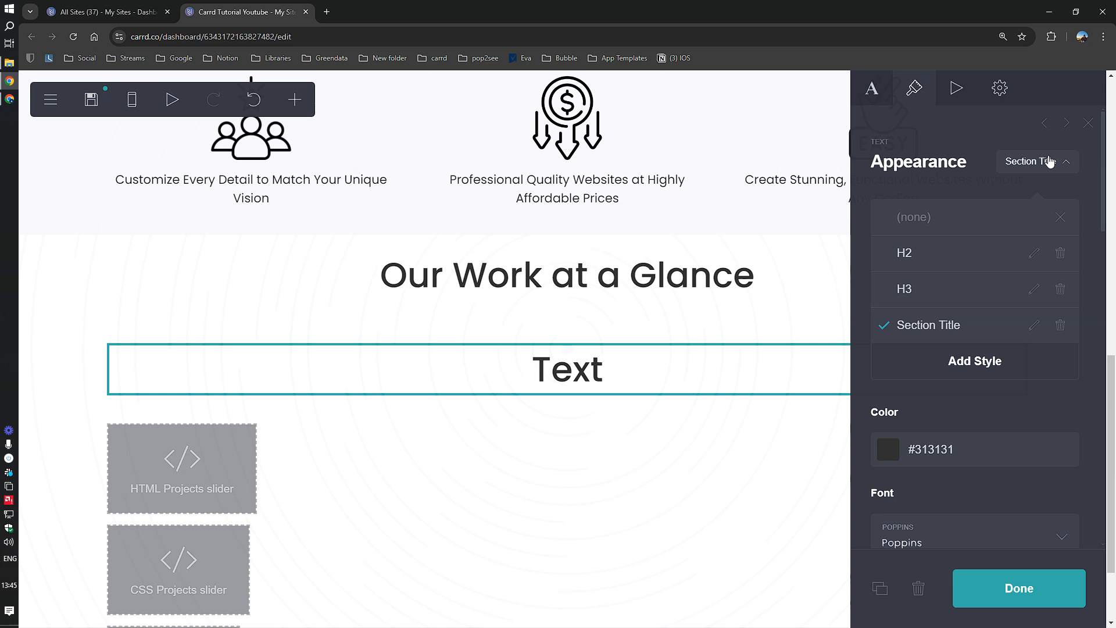
left_click(934, 262)
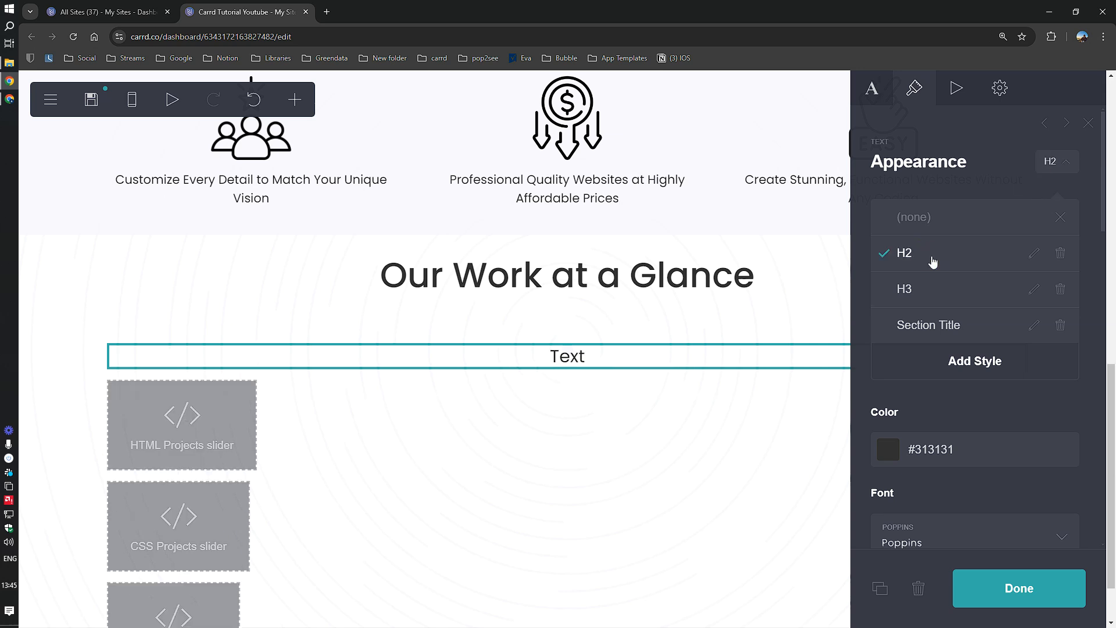
left_click(872, 88)
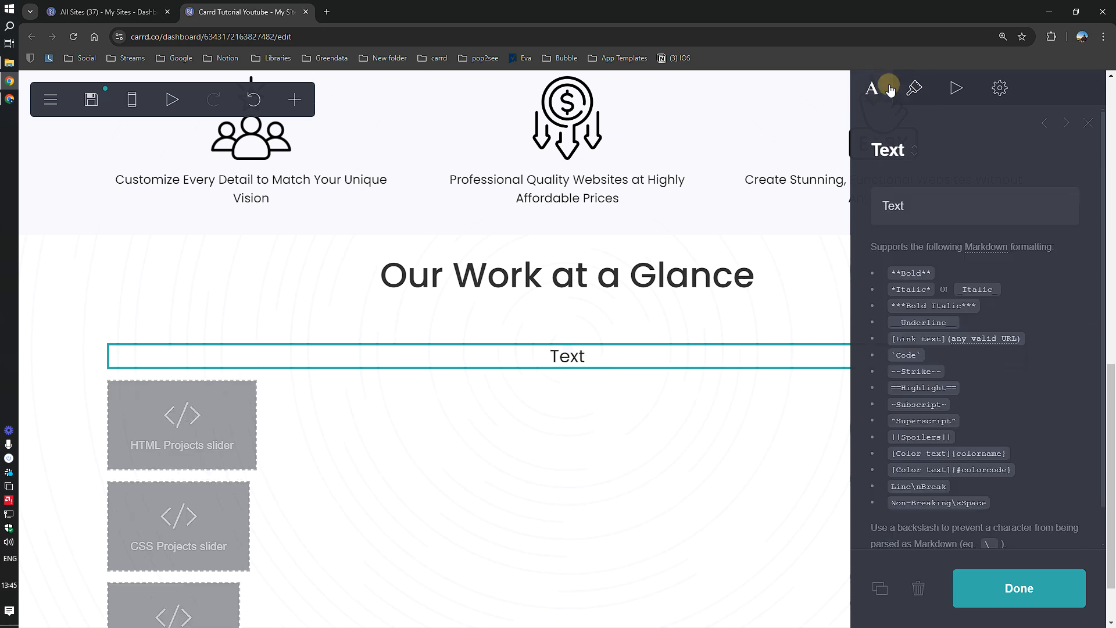
double_click(919, 205)
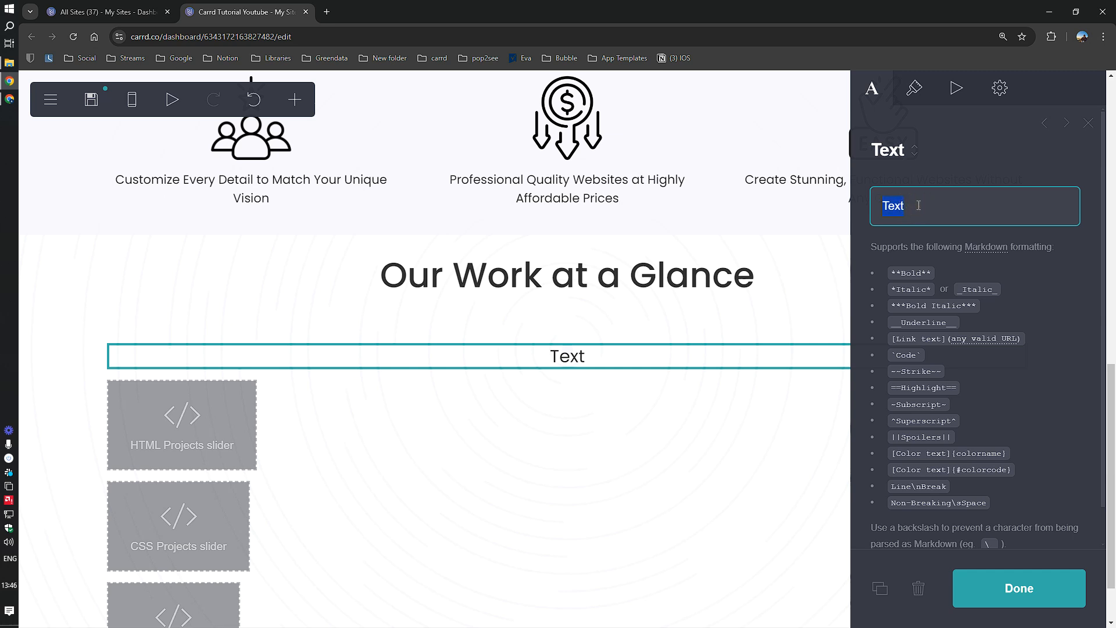
type("Carrd Sites")
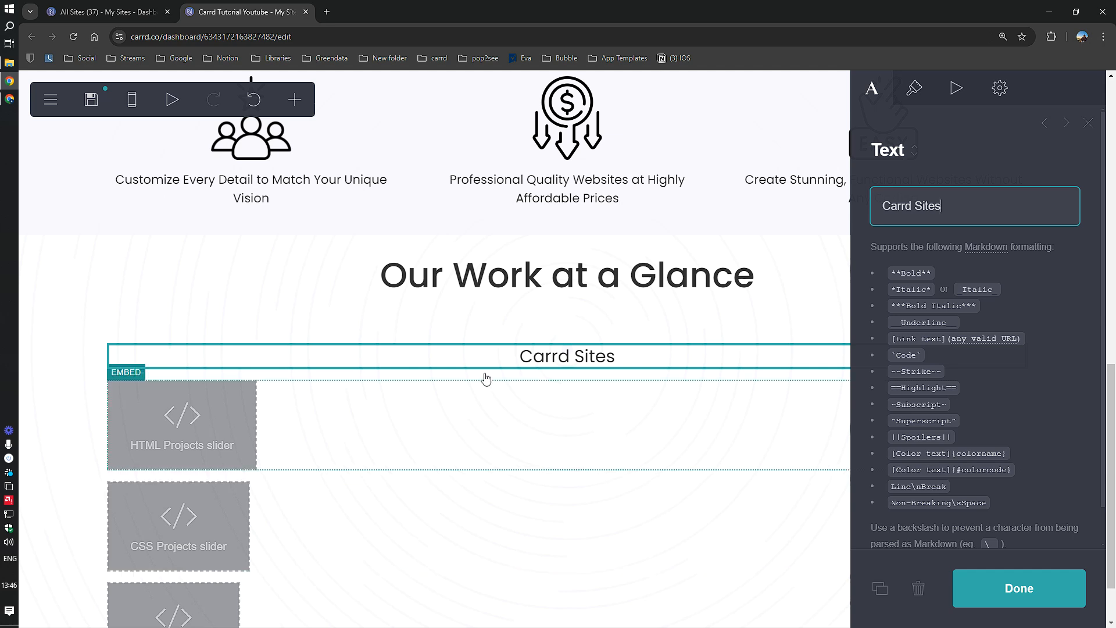
left_click(1012, 588)
Step: Insert an empty Container element below the HTML, CSS and JS slider section
scroll(640, 504, "down", 1)
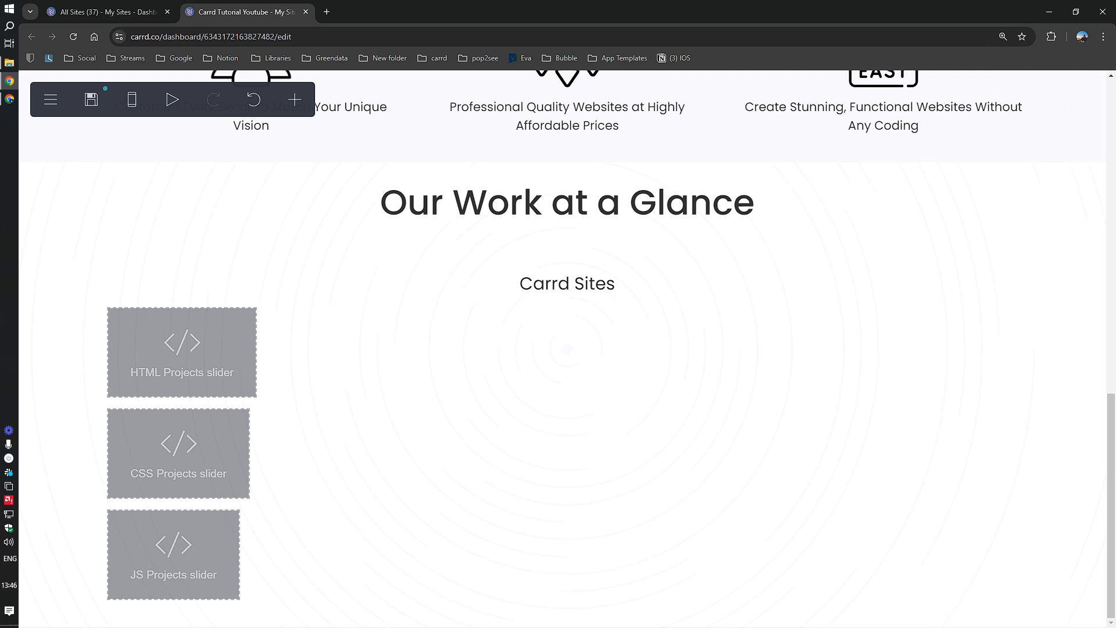
left_click(78, 510)
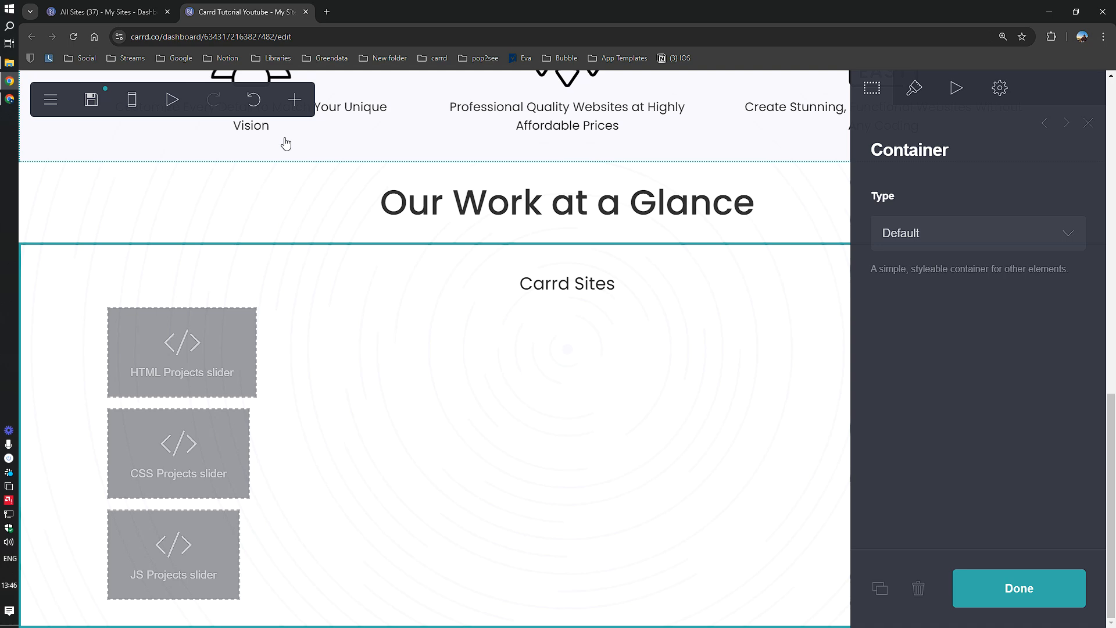
left_click(295, 100)
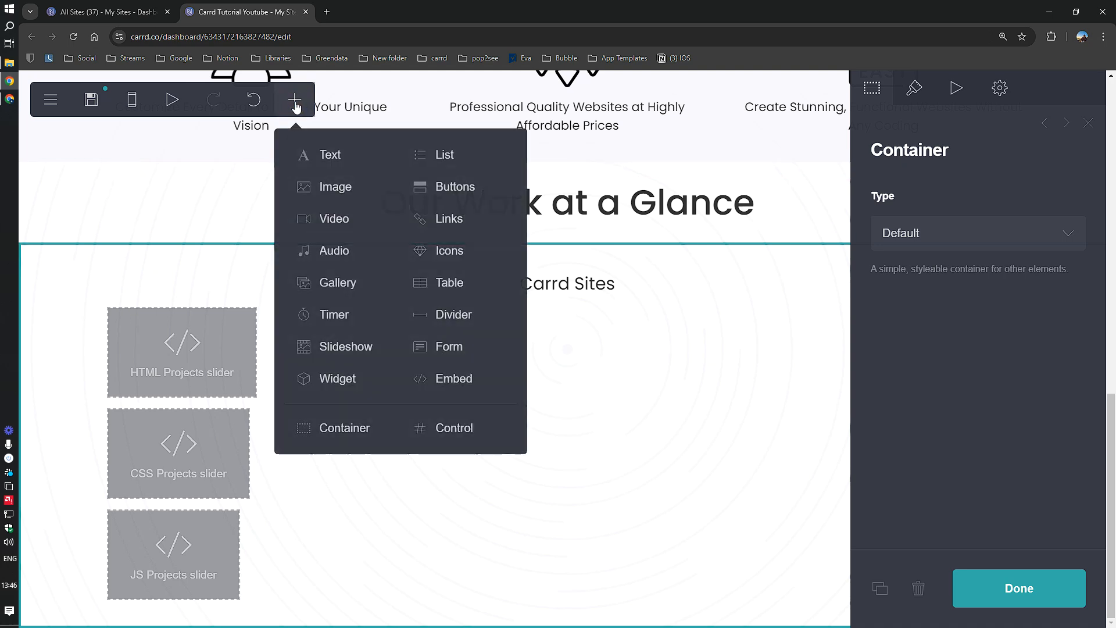
left_click(329, 428)
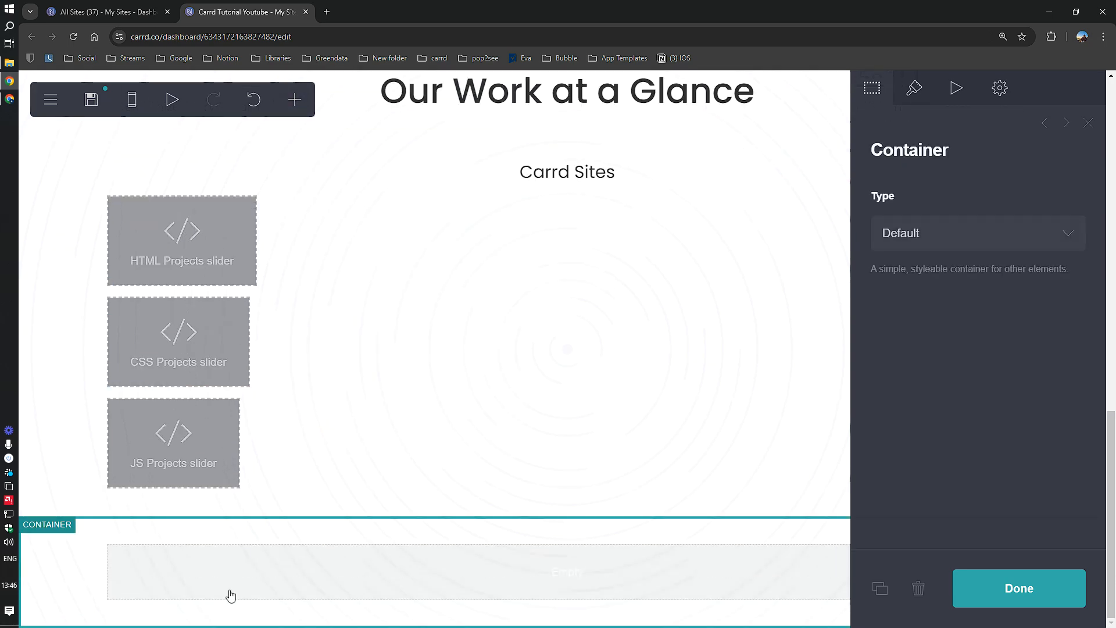
left_click(915, 87)
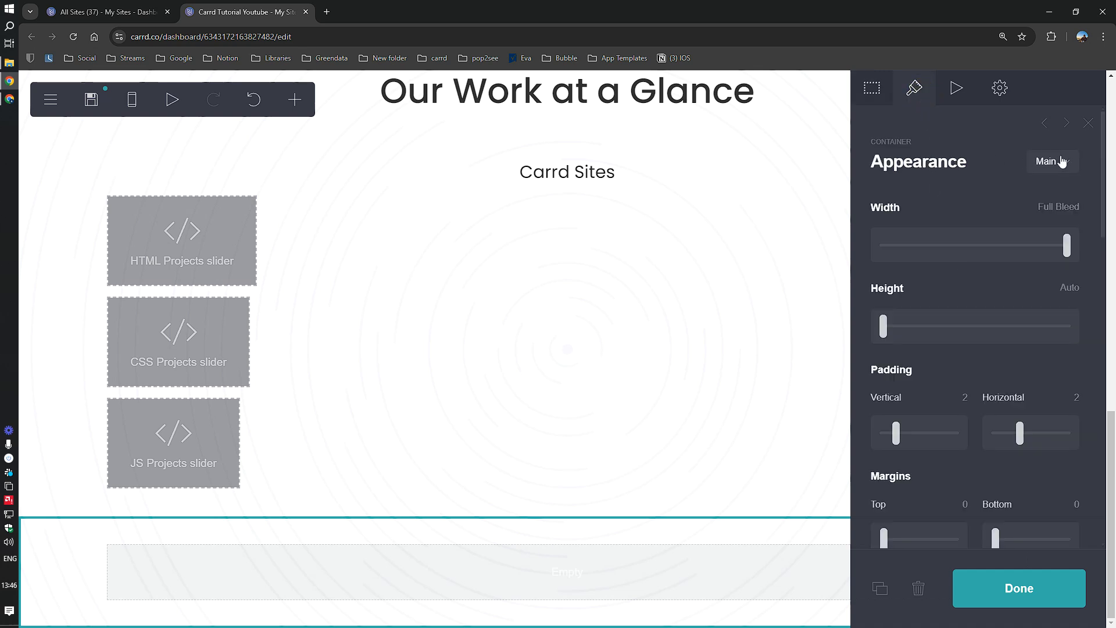
left_click(78, 493)
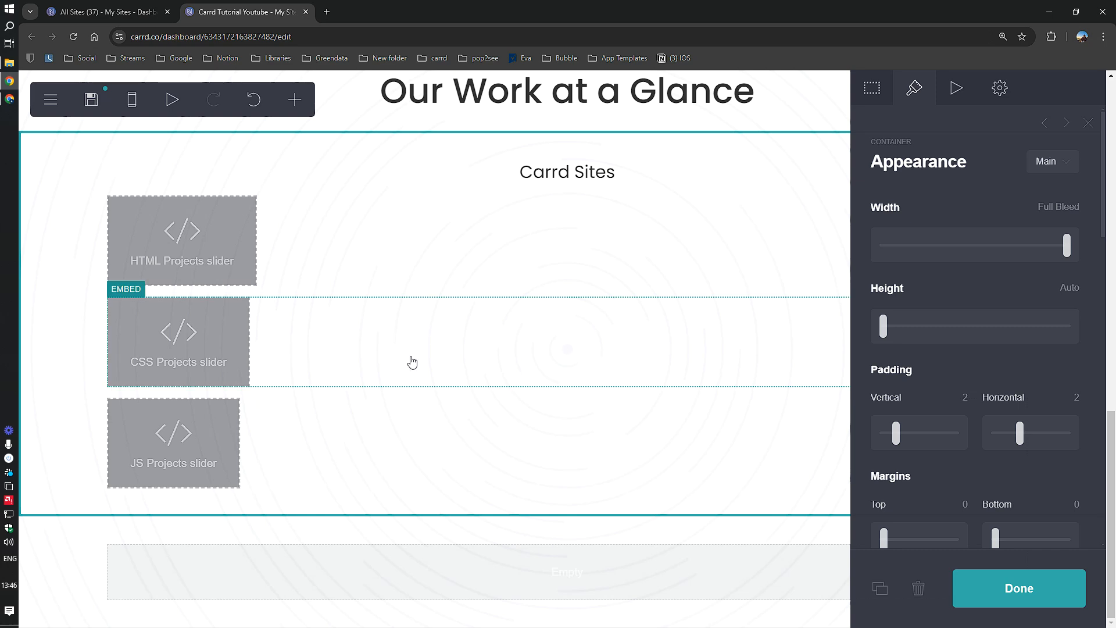
scroll(342, 381, "up", 3)
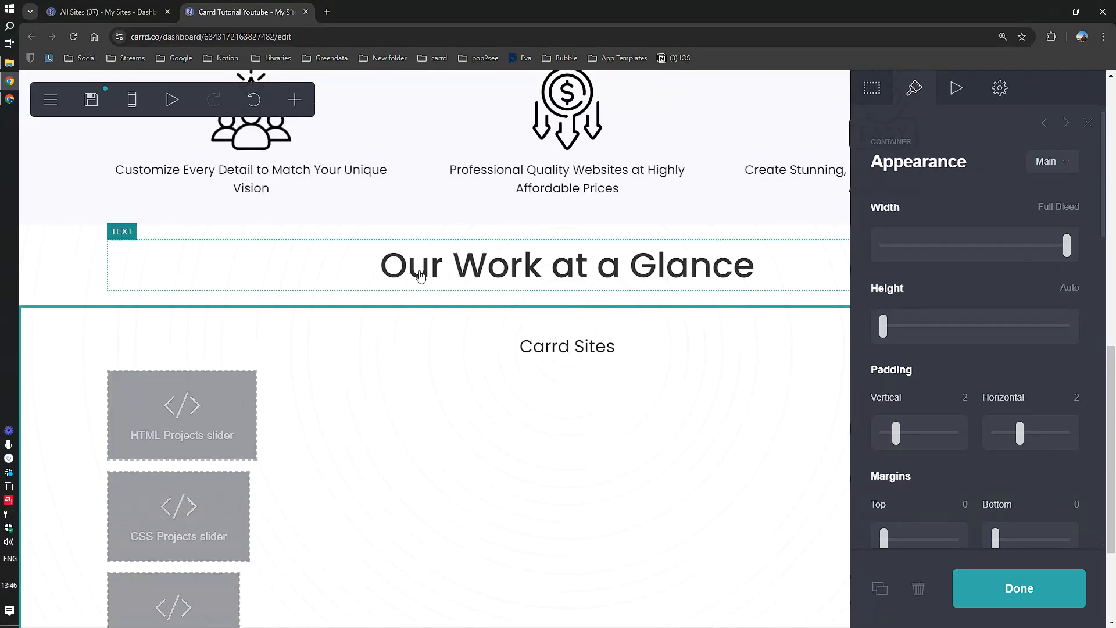
left_click(91, 274)
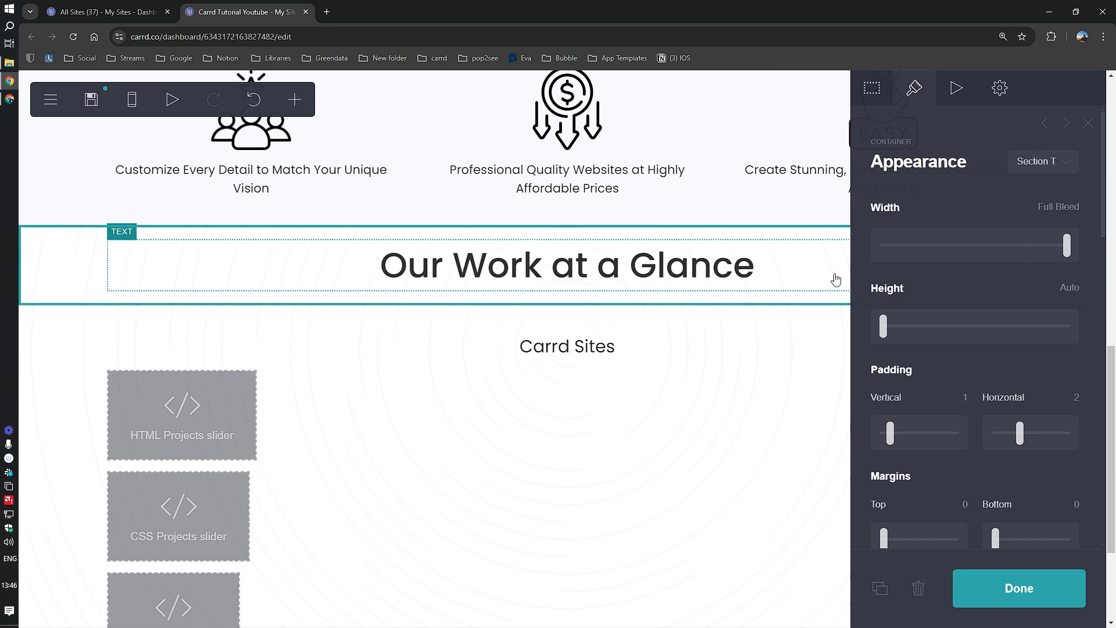
Step: Duplicate the 'Carrd Sites' heading into the empty section and reword the copy 'Carrd Templates'
scroll(427, 449, "down", 3)
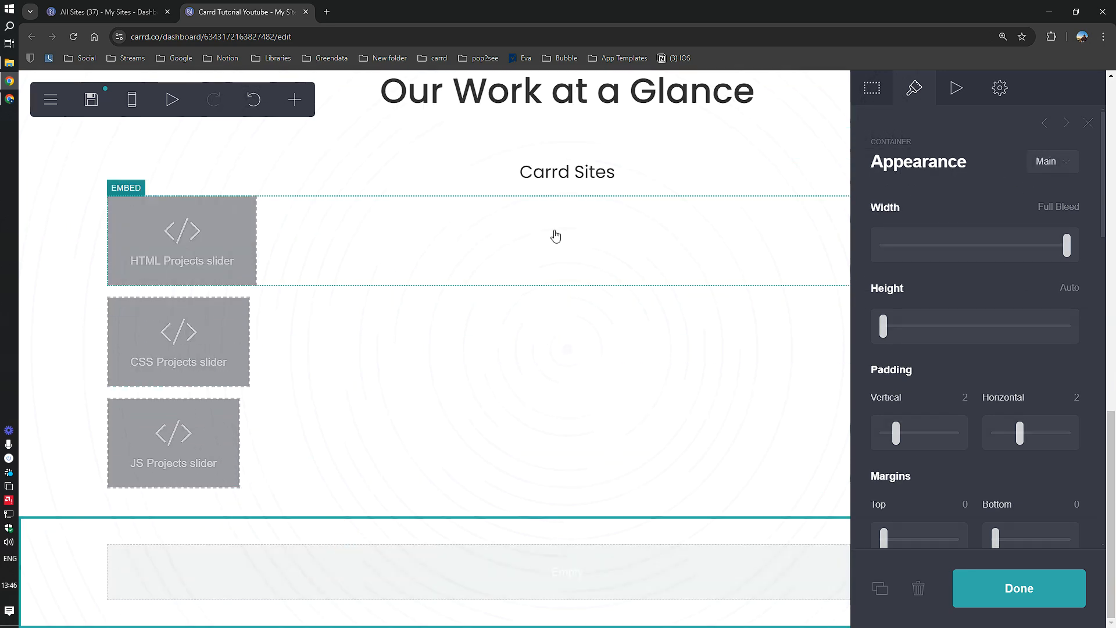
left_click(558, 172)
left_click(881, 589)
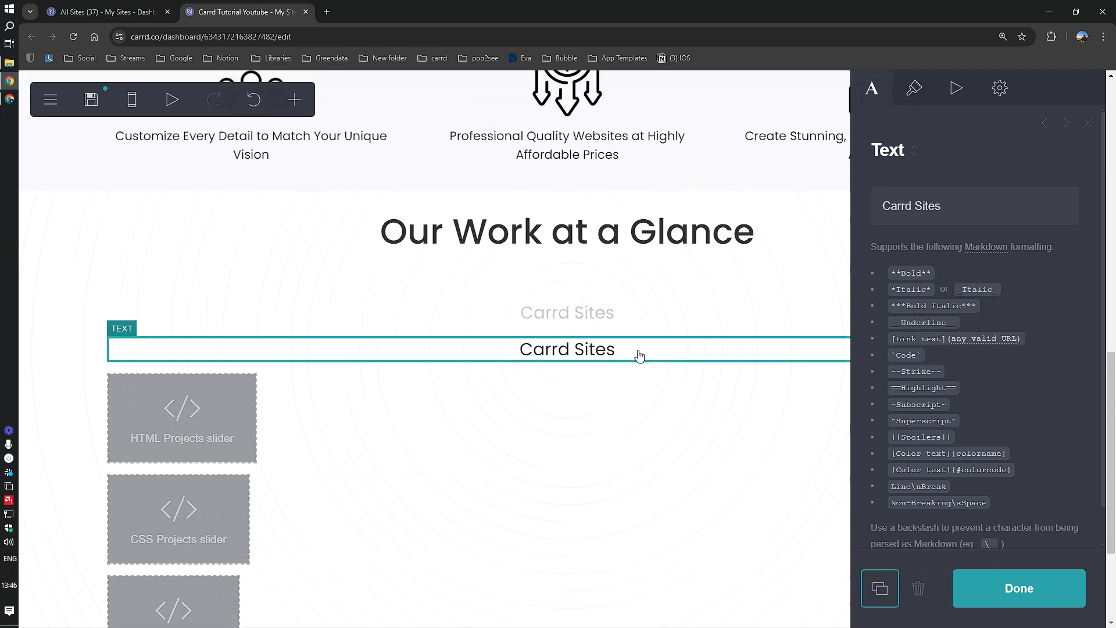
left_click_drag(654, 350, 563, 590)
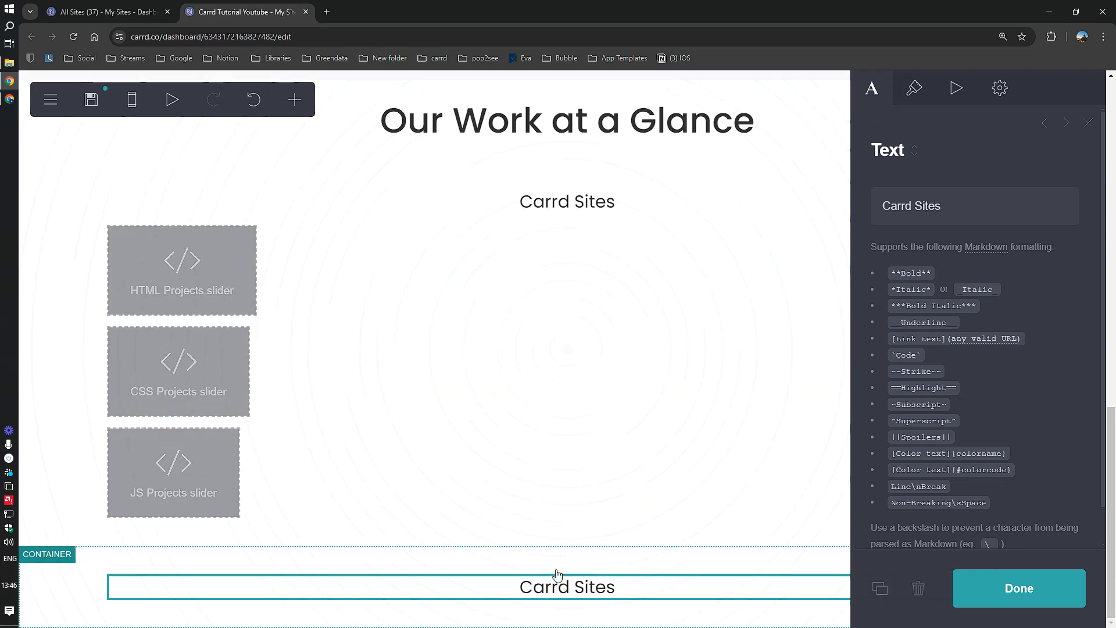
double_click(932, 207)
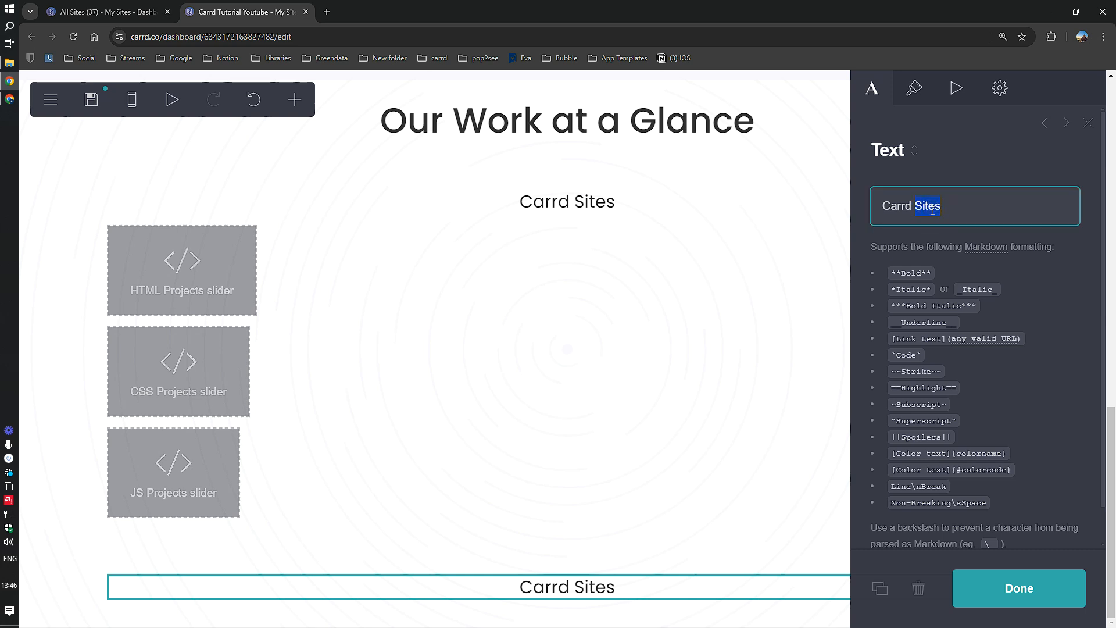
type("Templates")
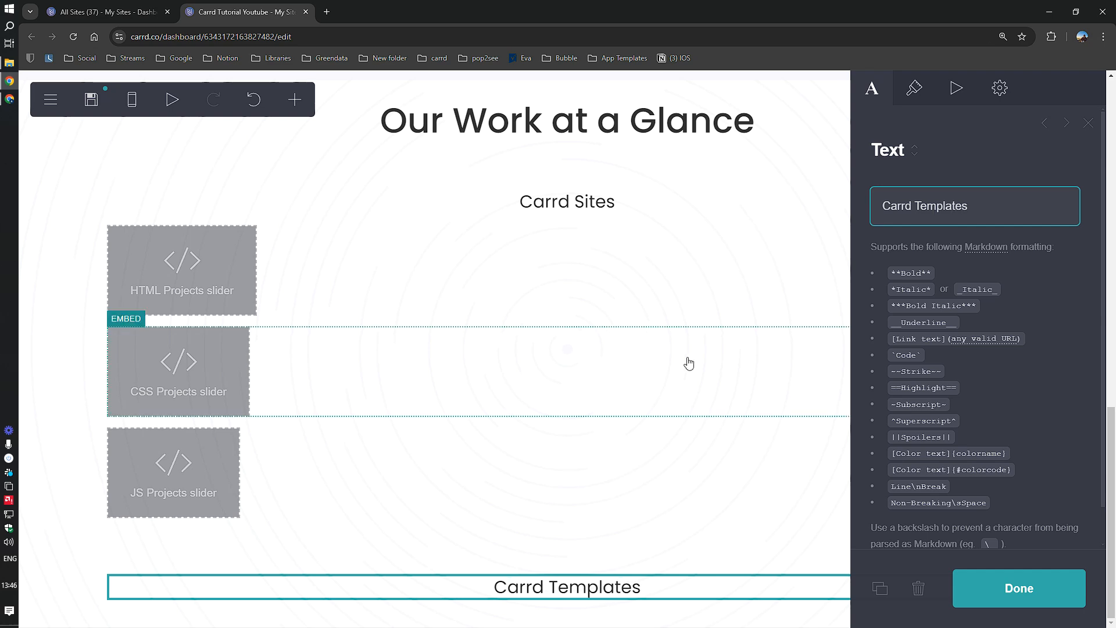
left_click(173, 591)
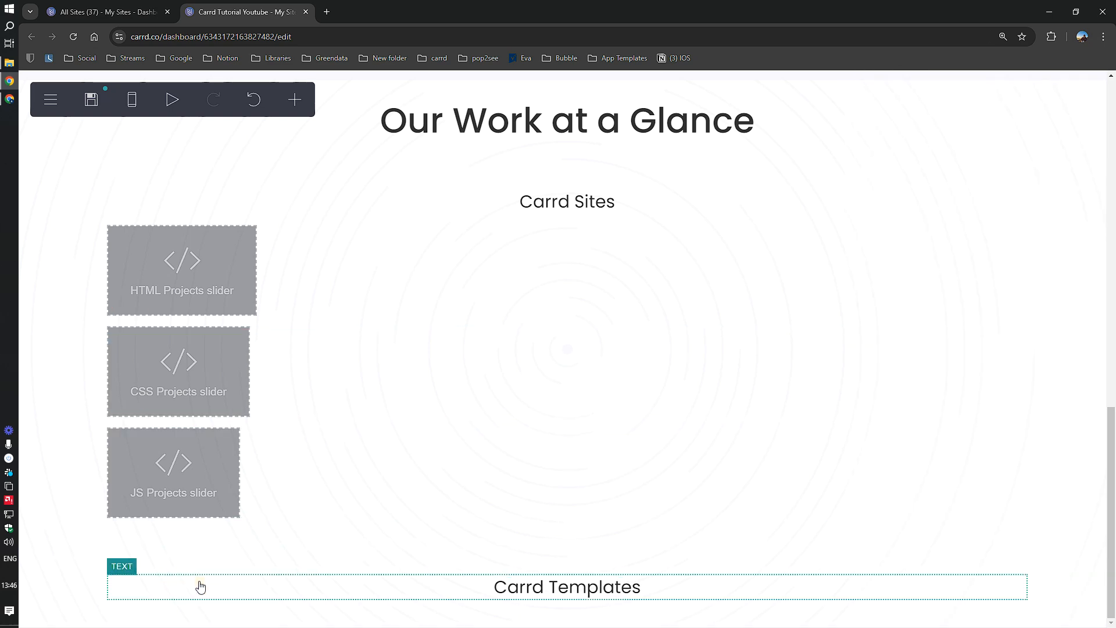
left_click(200, 587)
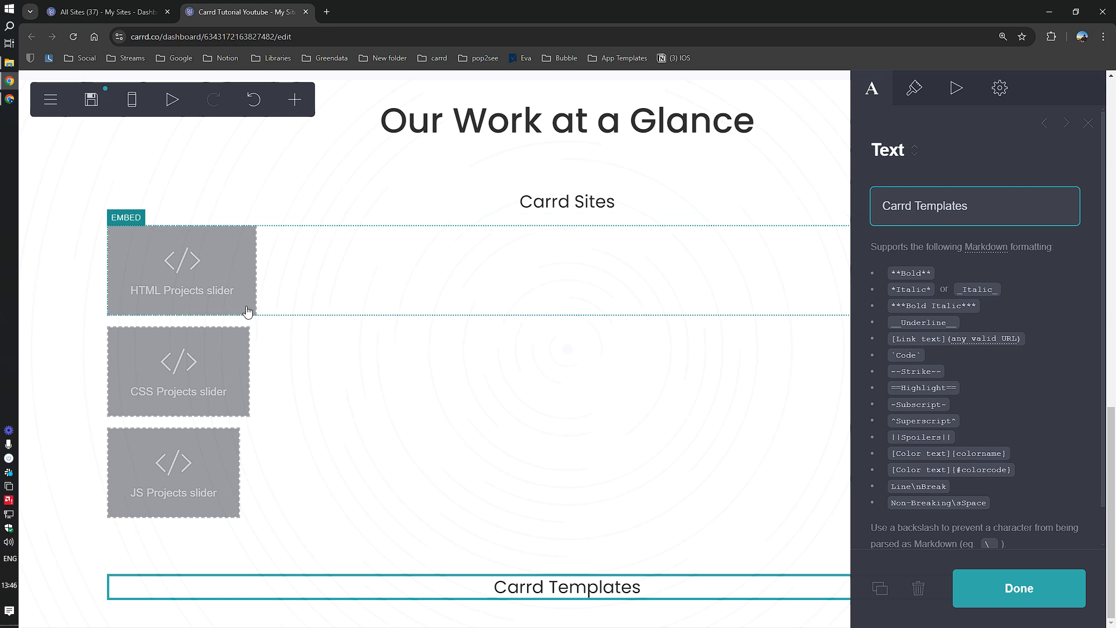
Step: Add two empty code Embed elements below the Carrd Templates heading
left_click(293, 100)
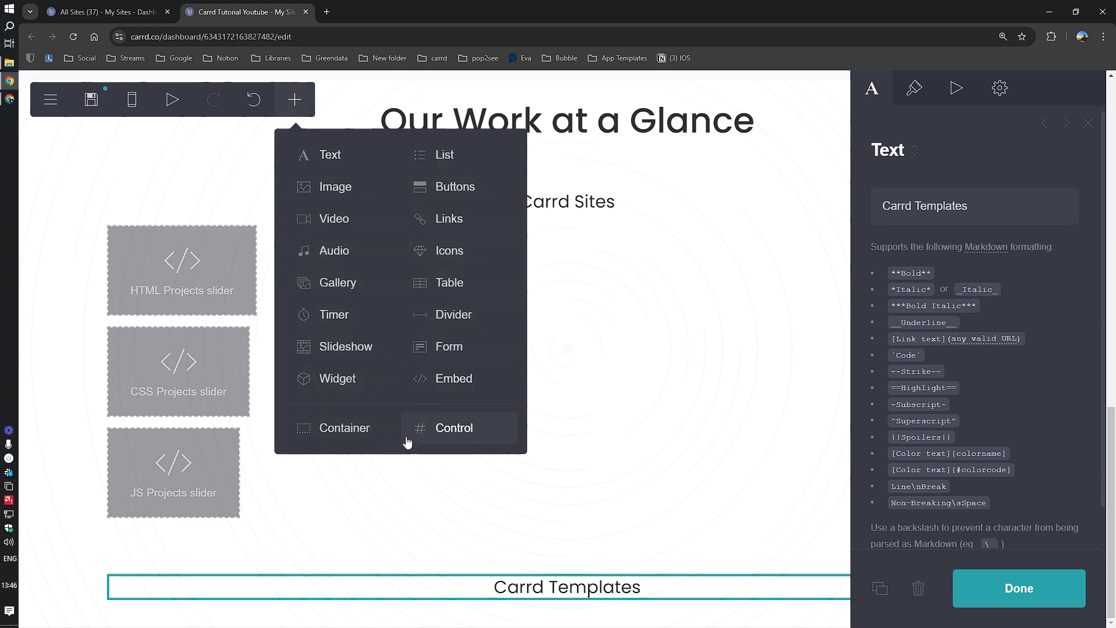
left_click(453, 377)
left_click(295, 100)
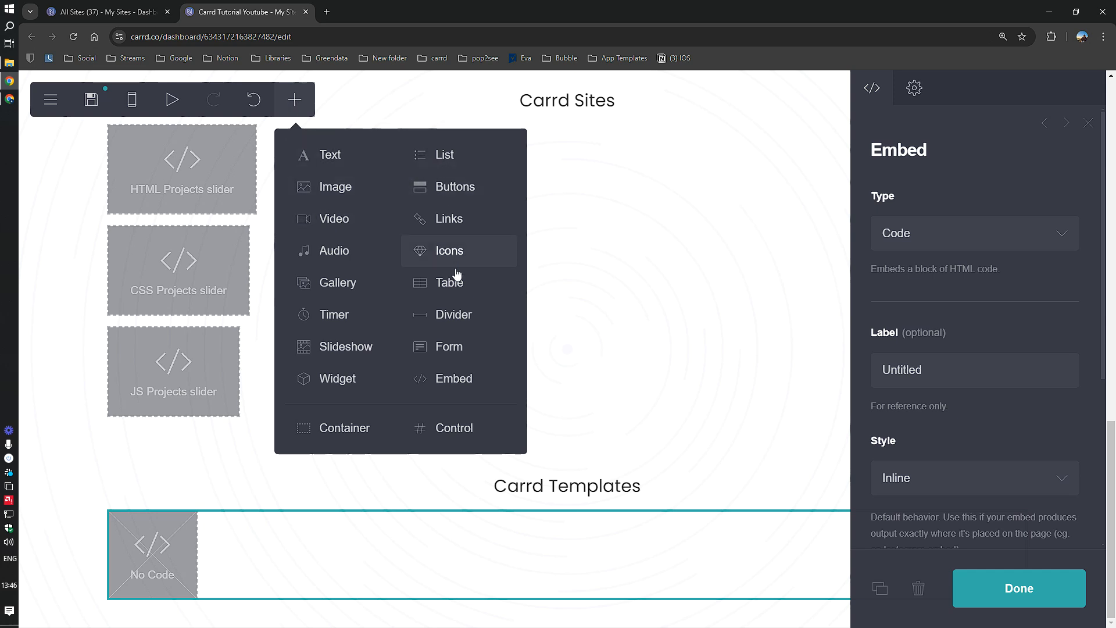
left_click(454, 378)
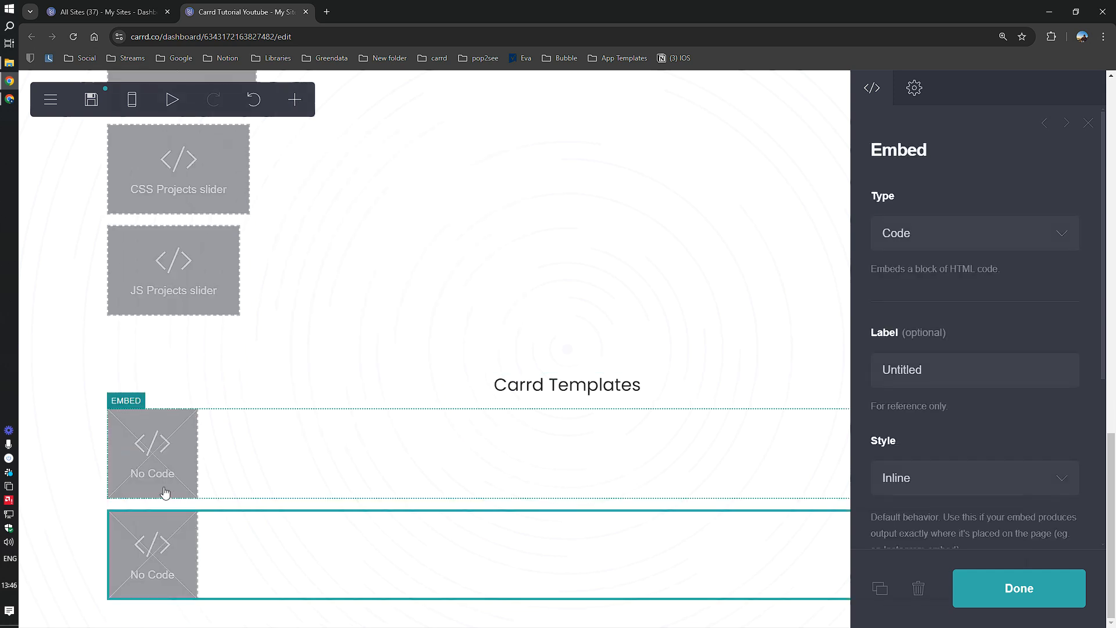
Step: Label the embeds 'Infinite Carousel HTML' and 'Infinite Carousel CSS'
key("alt+Tab")
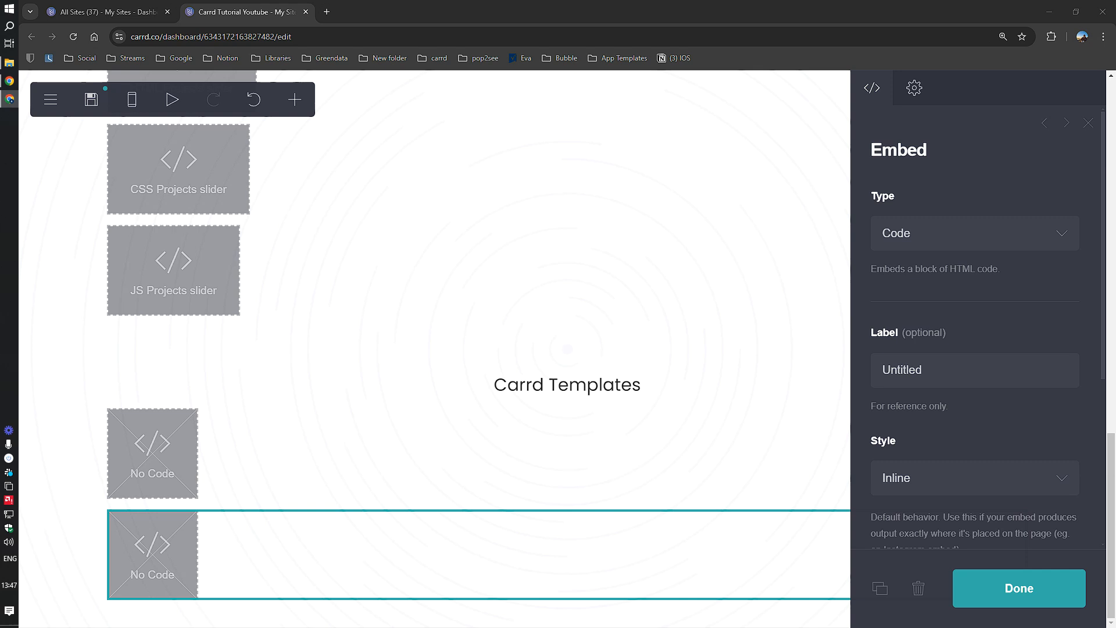
left_click(154, 465)
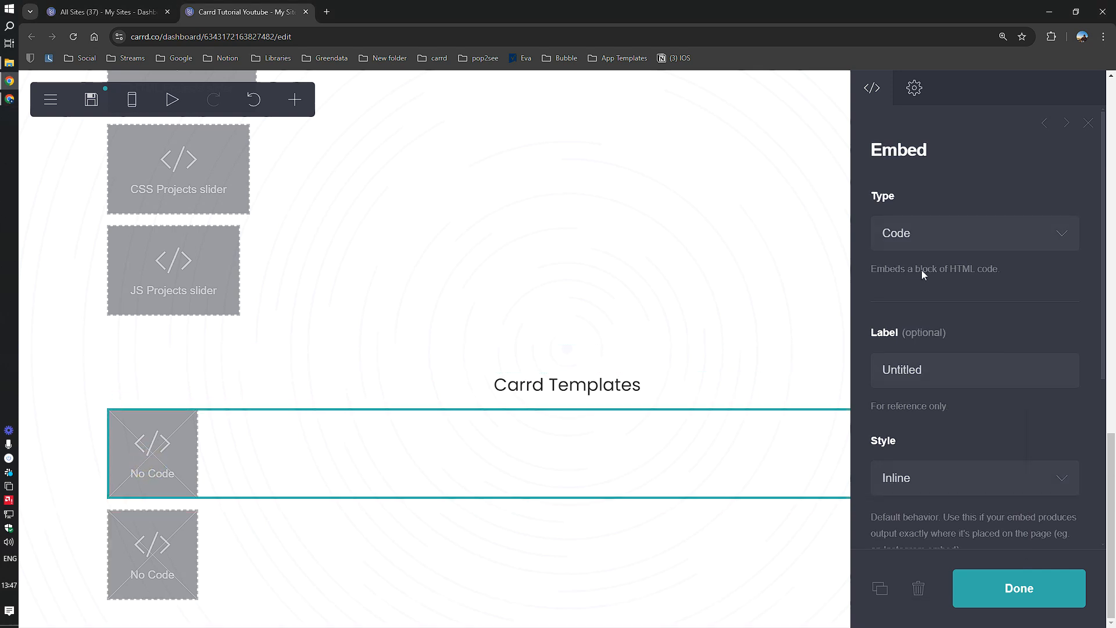
double_click(908, 371)
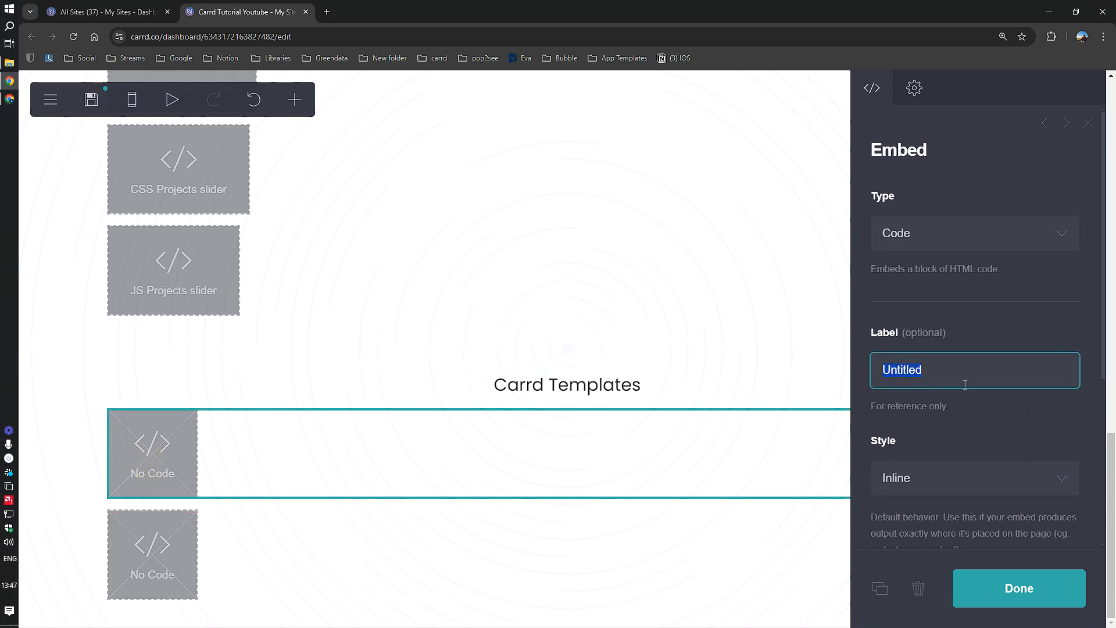
type("Infinite Carousel HTML")
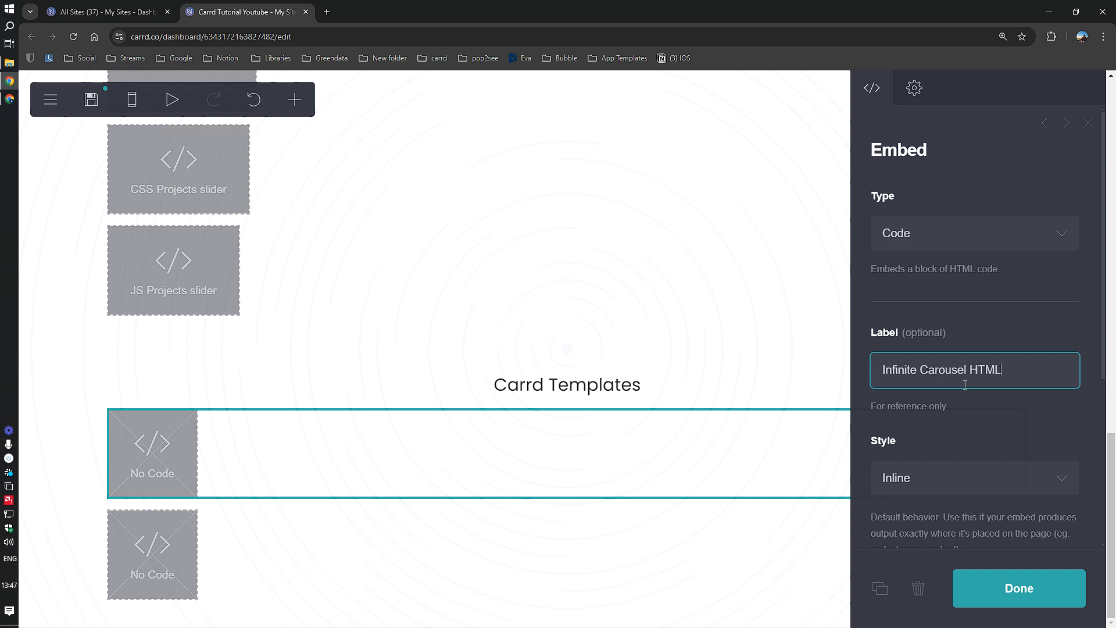
triple_click(965, 385)
key("ctrl+c")
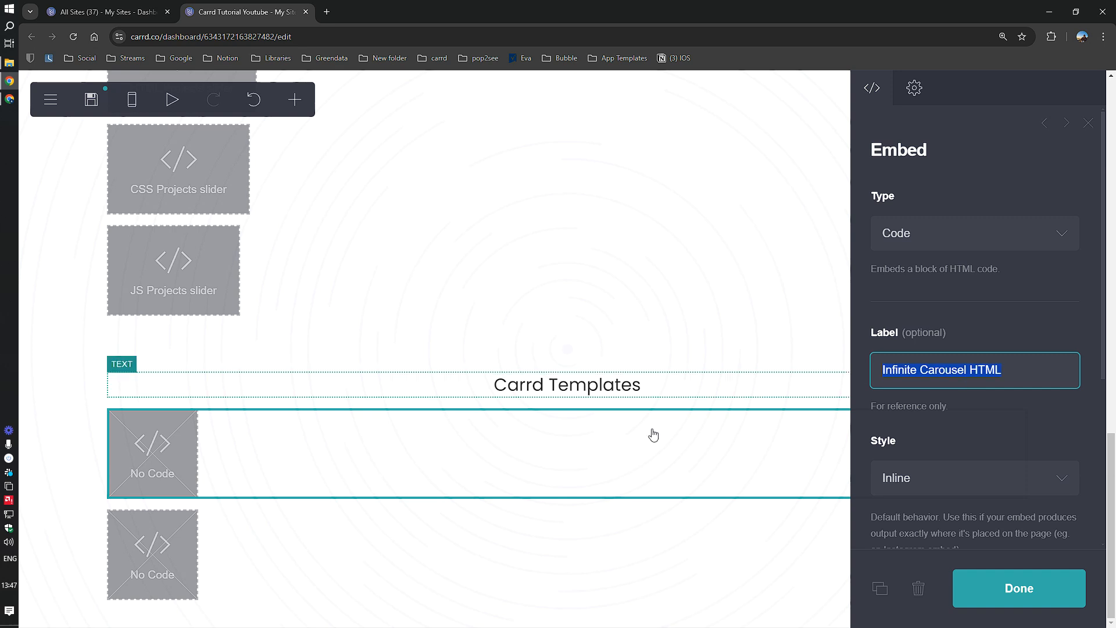
left_click(192, 582)
triple_click(959, 370)
key("ctrl+v")
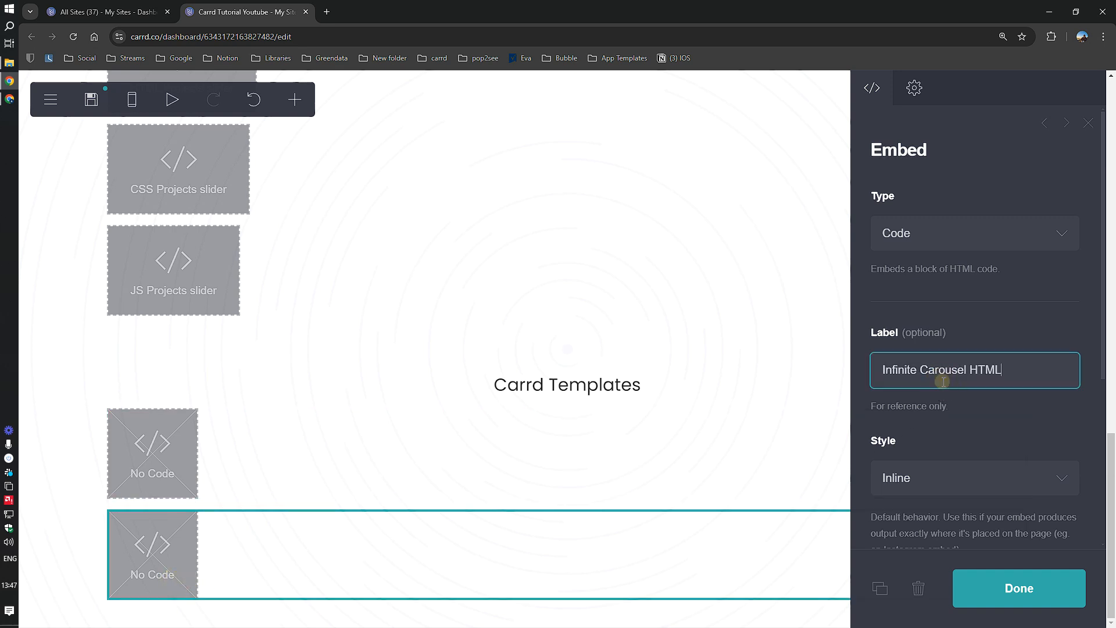
double_click(978, 378)
type("CSS")
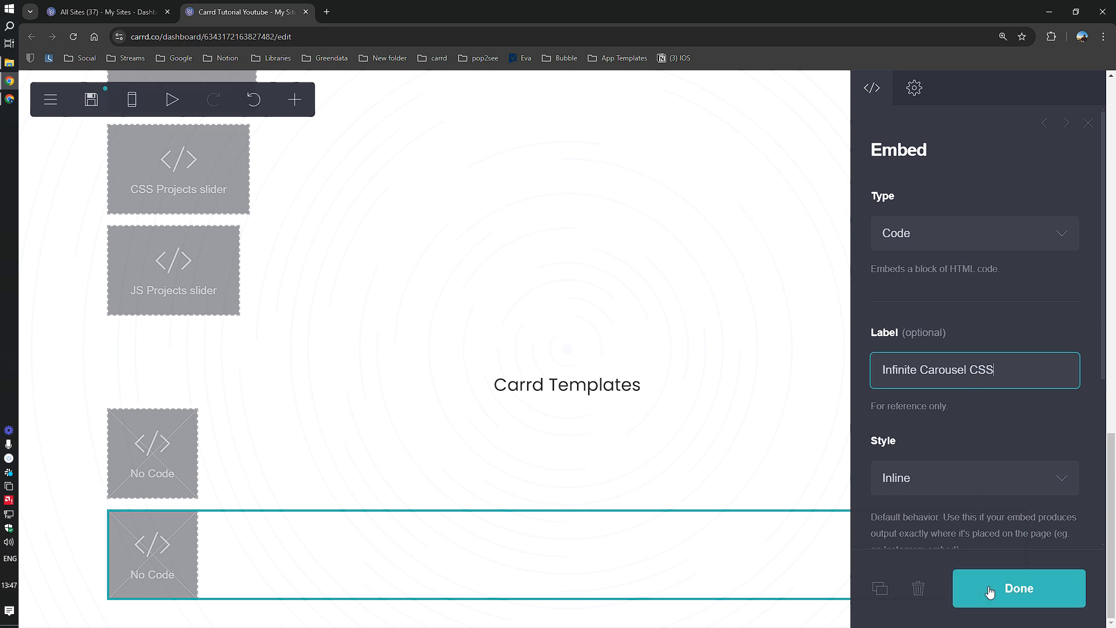
left_click(990, 592)
Step: Paste the carousel's HTML and CSS code into the matching embeds' Code fields
left_click(158, 464)
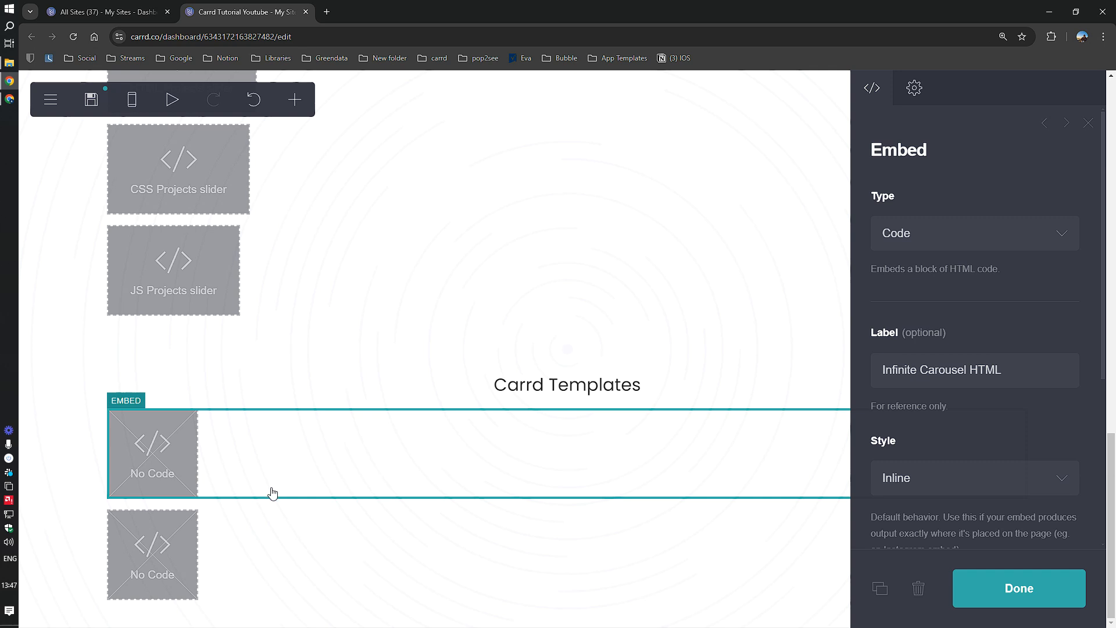
key("alt+Tab")
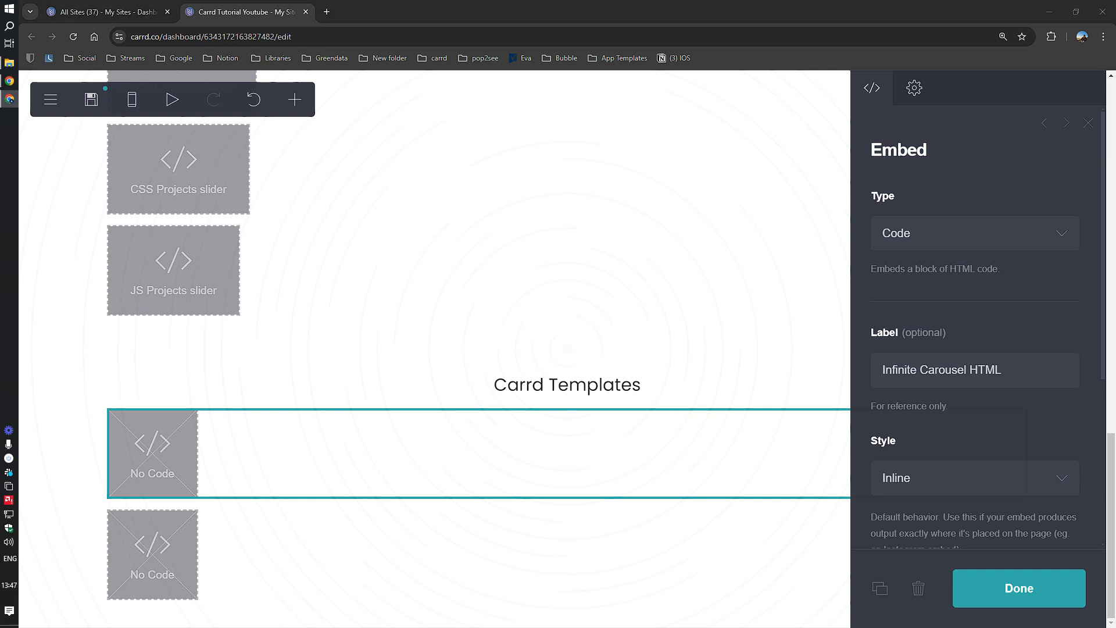
left_click(183, 569)
left_click(160, 472)
scroll(905, 466, "down", 3)
left_click(943, 454)
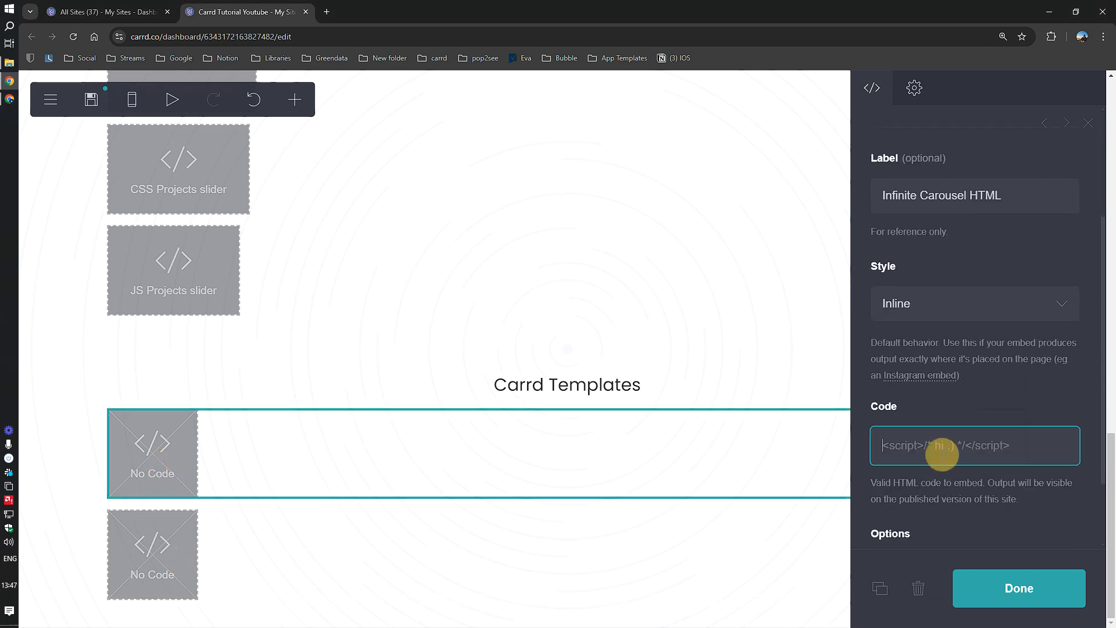
key("ctrl+v")
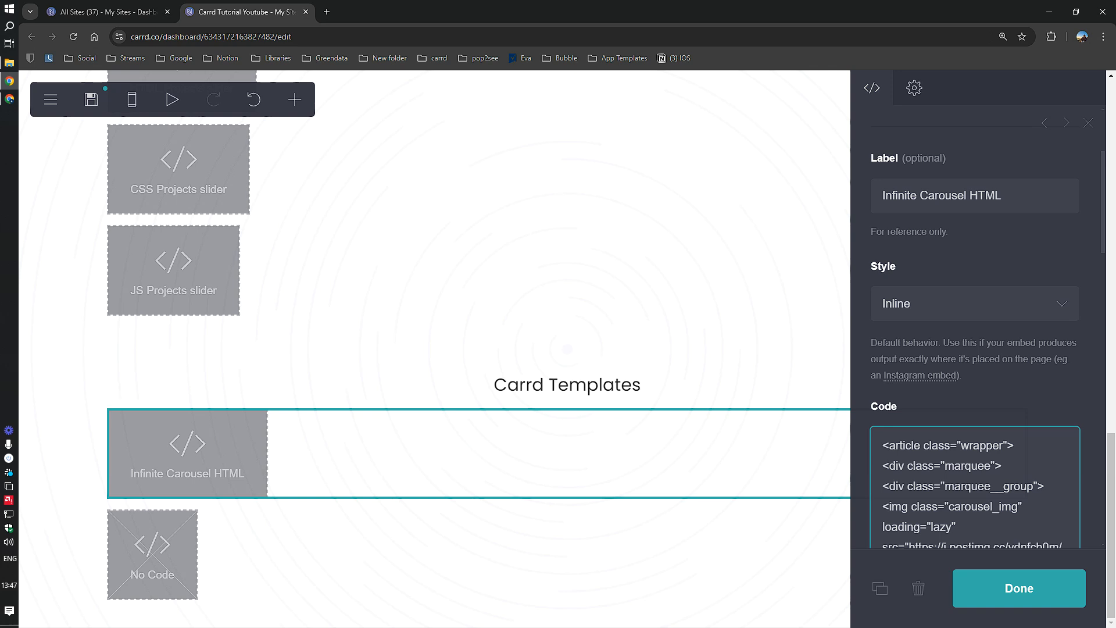
key("alt+Tab")
left_click(152, 558)
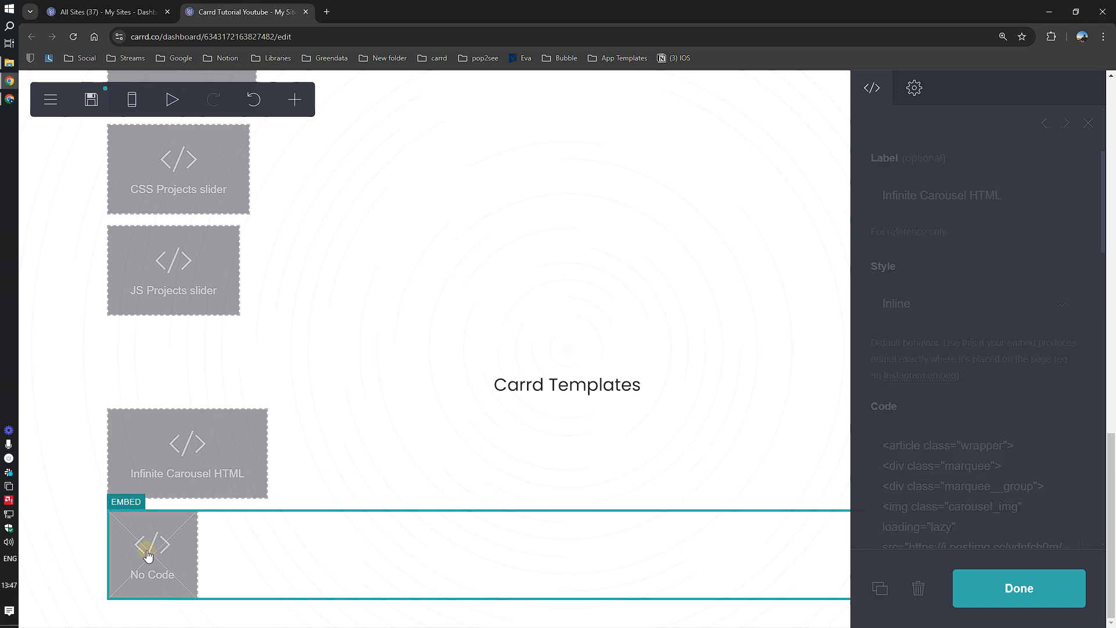
scroll(913, 459, "down", 4)
left_click(947, 396)
key("ctrl+v")
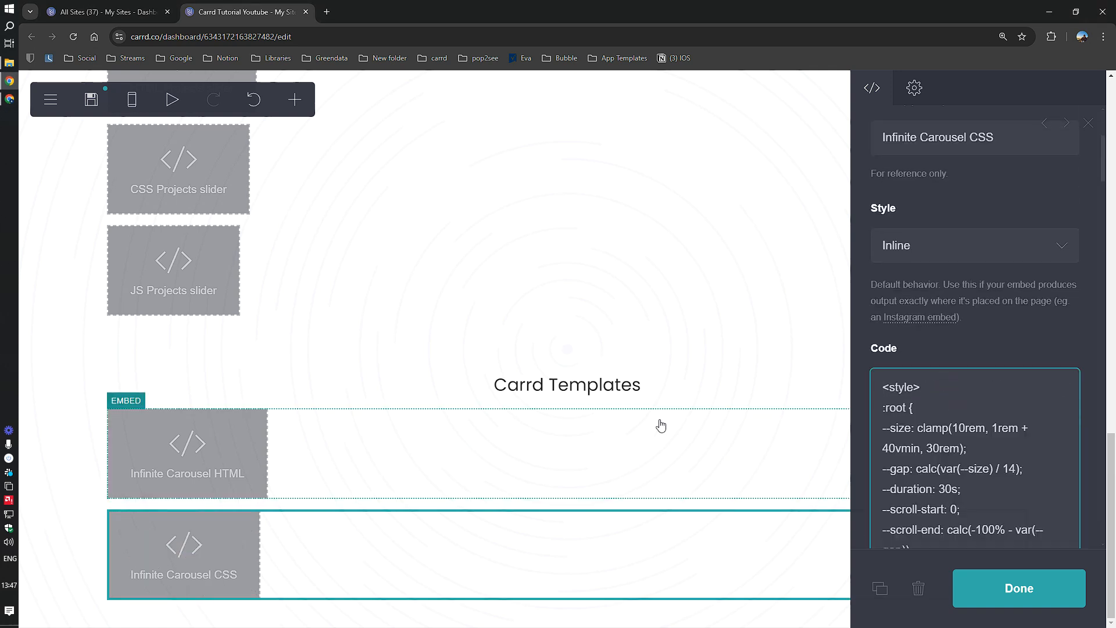
left_click(968, 589)
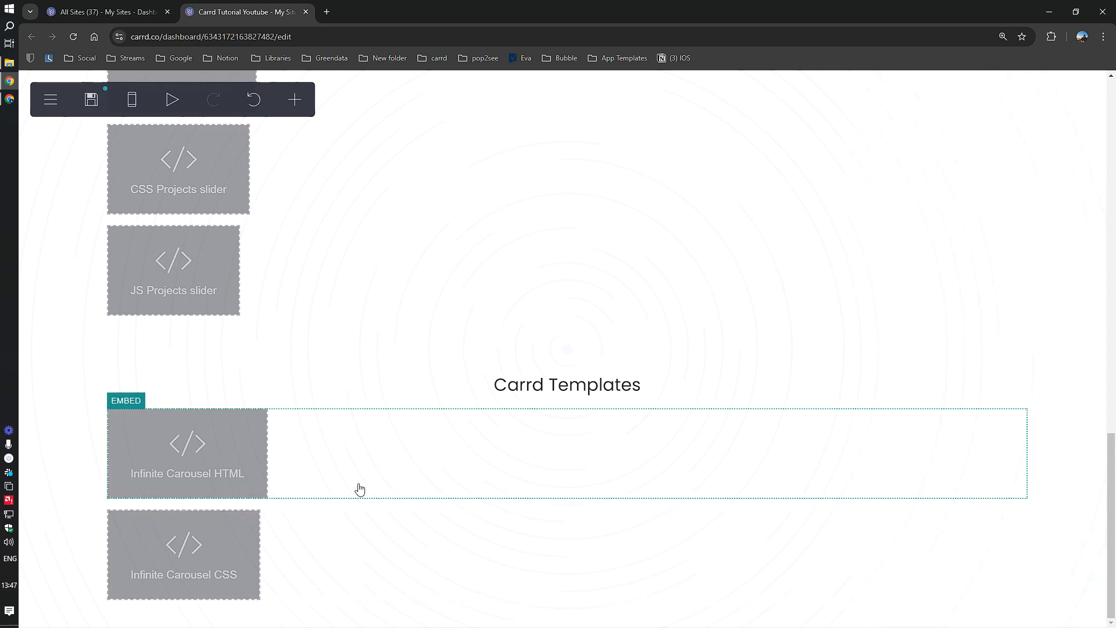
left_click(83, 522)
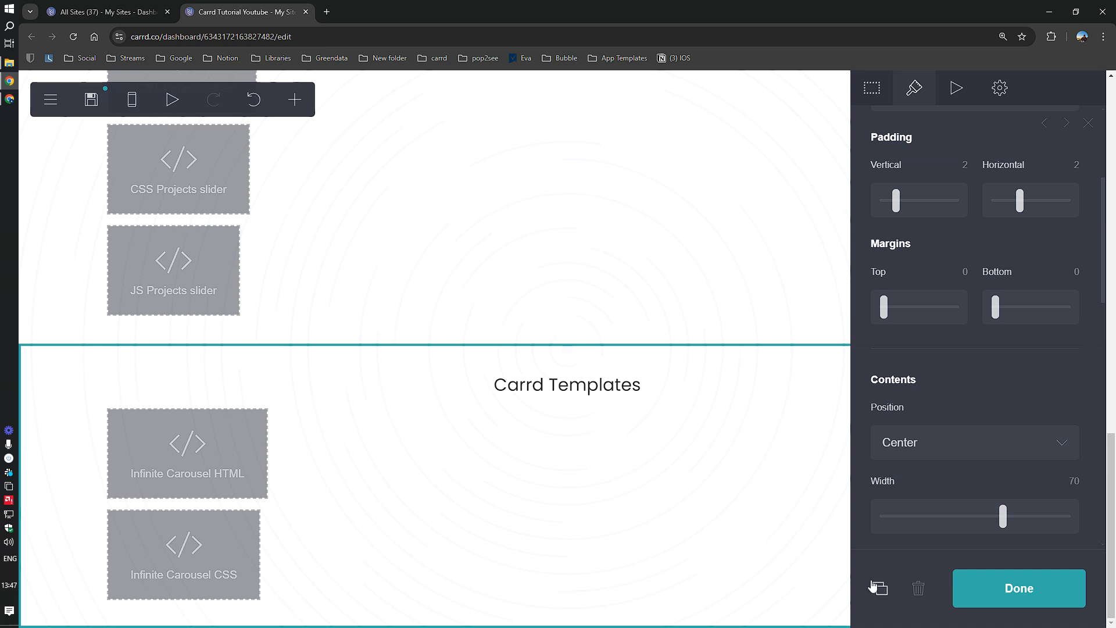
Step: Add a bottom container holding a copy of the Carrd Templates heading renamed 'Carrd UI Elements'
left_click(296, 100)
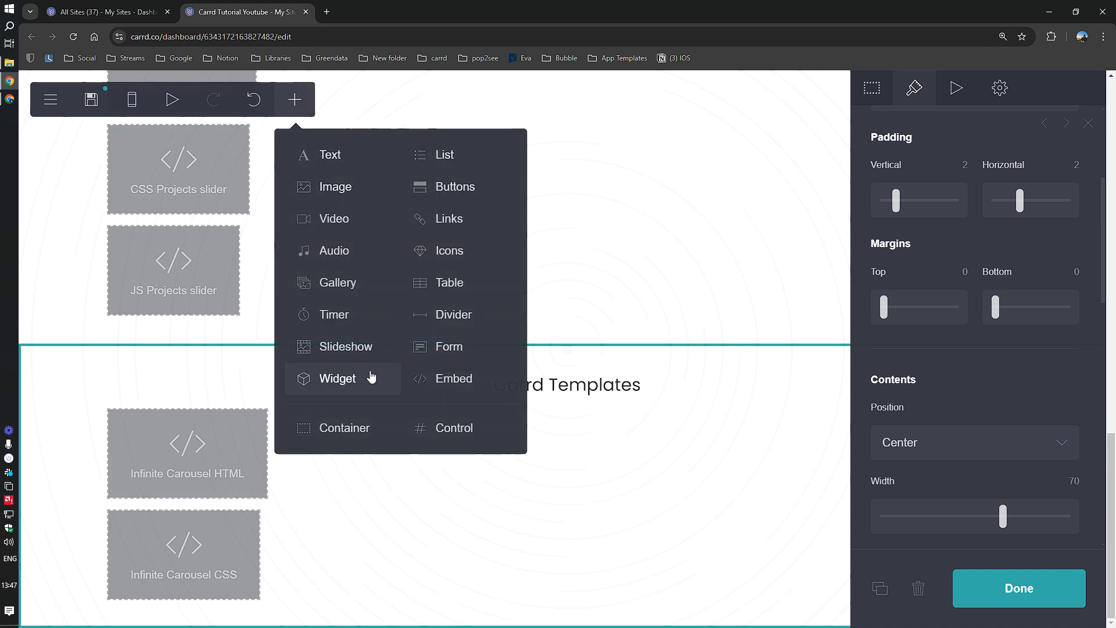
left_click(324, 426)
left_click(553, 270)
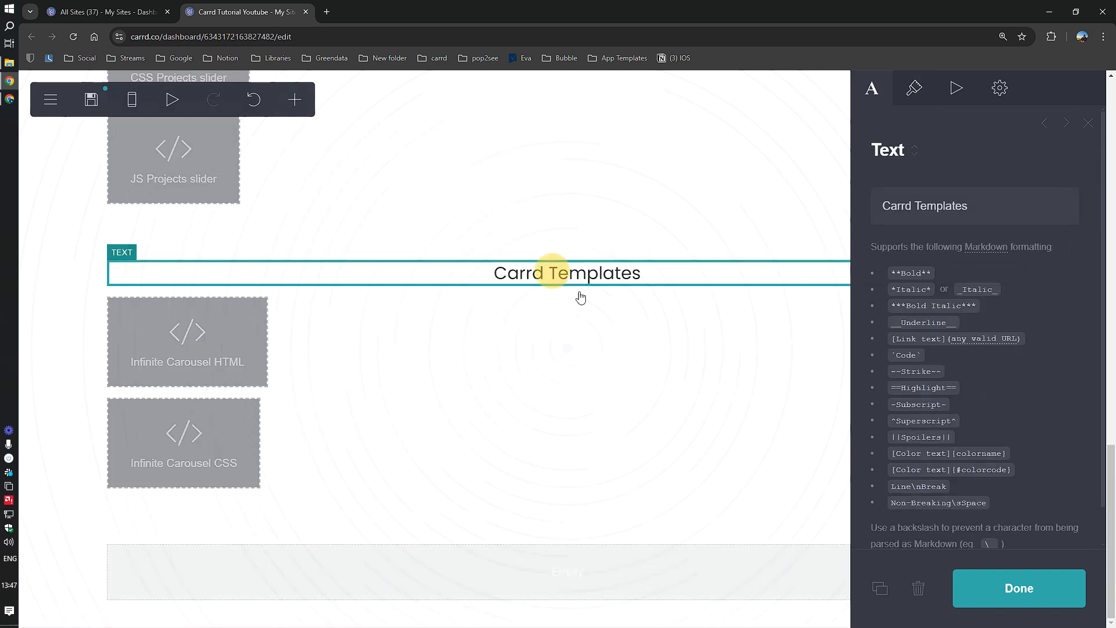
left_click(879, 588)
left_click_drag(545, 359, 590, 585)
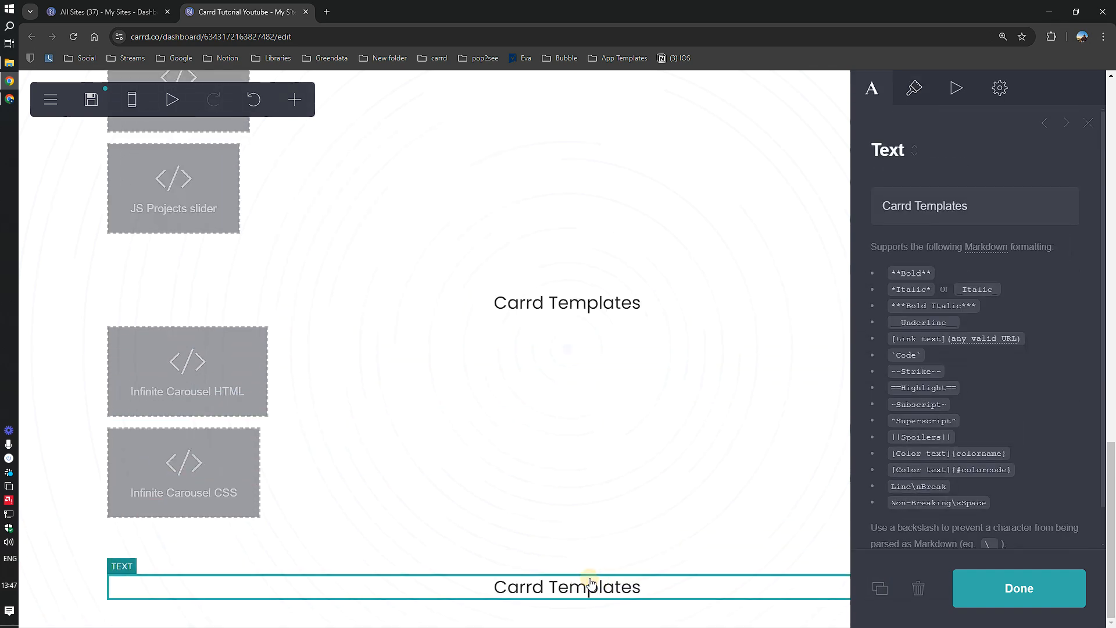
double_click(945, 196)
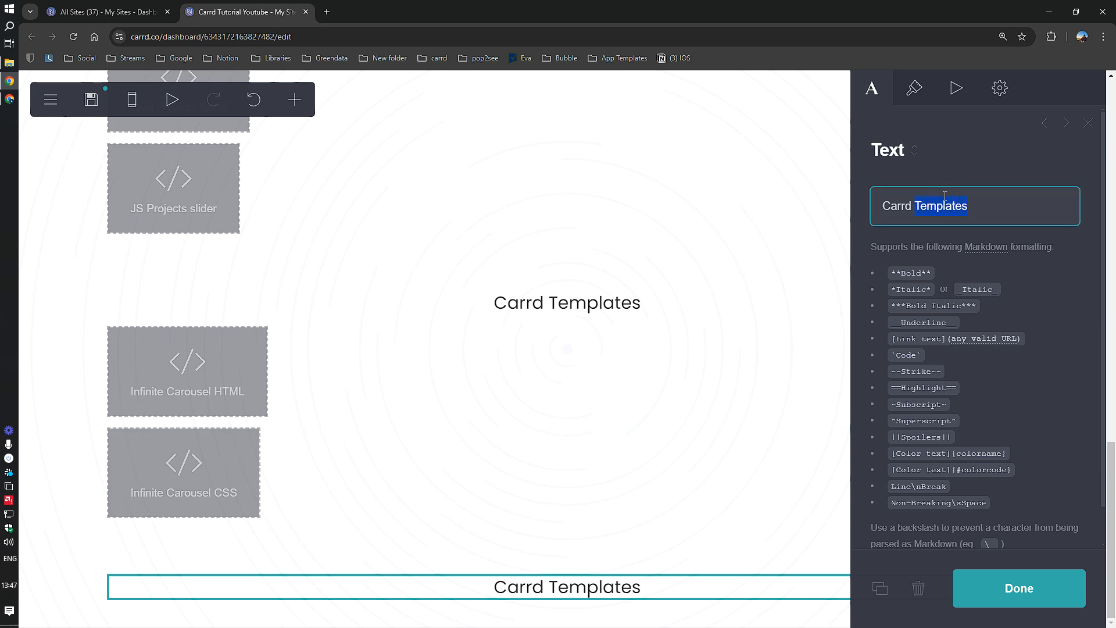
type("UI Elements")
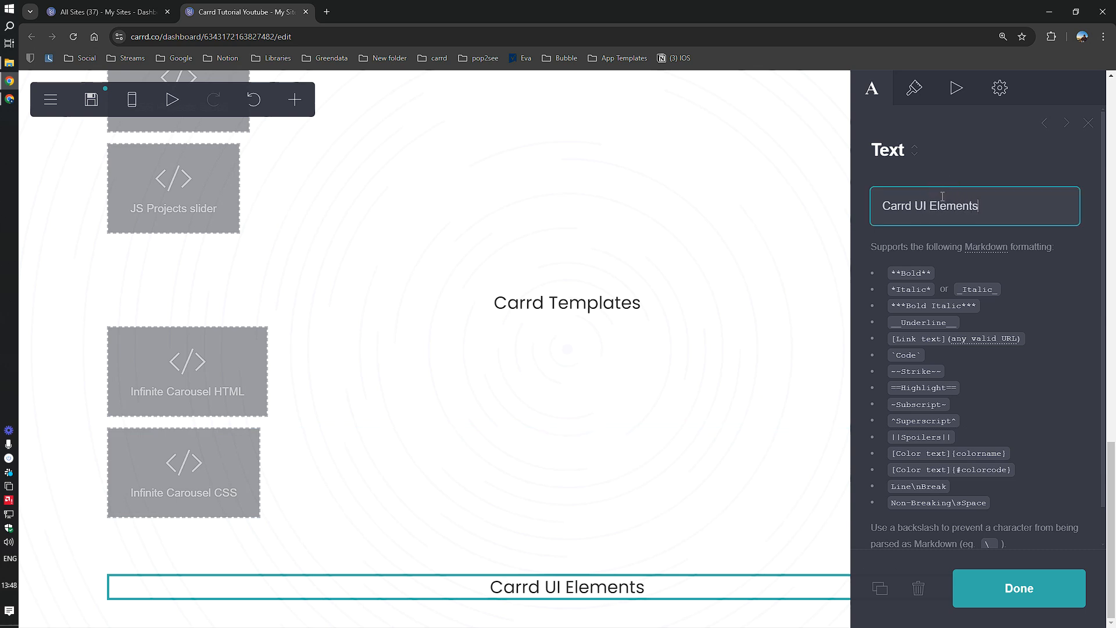
left_click(1016, 607)
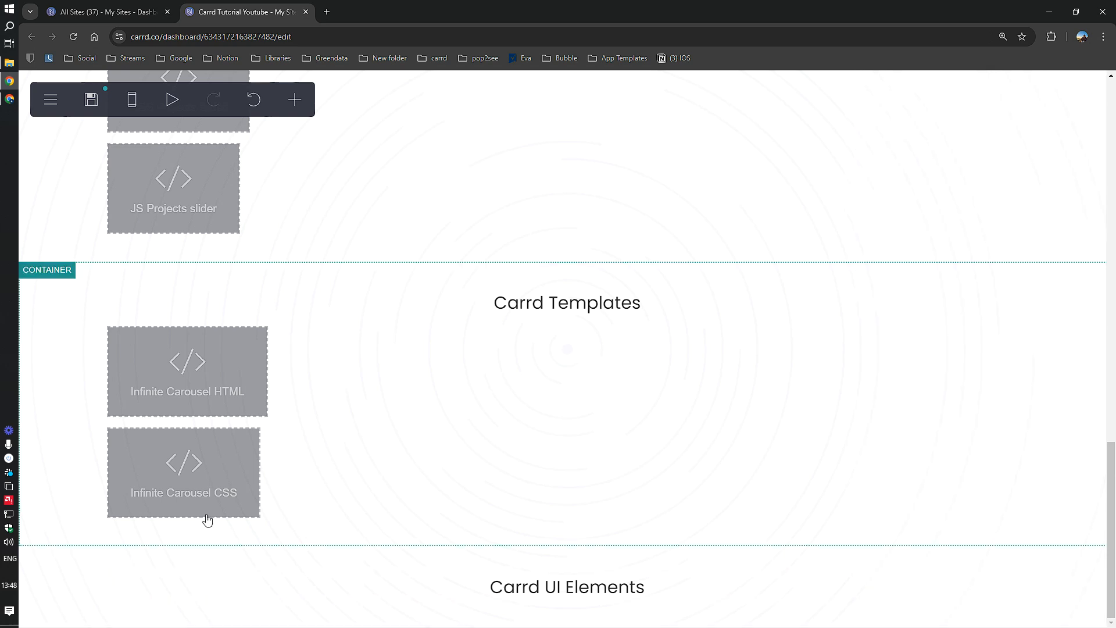
Step: Switch the Carrd UI Elements container's style from Main to Section T
left_click(50, 590)
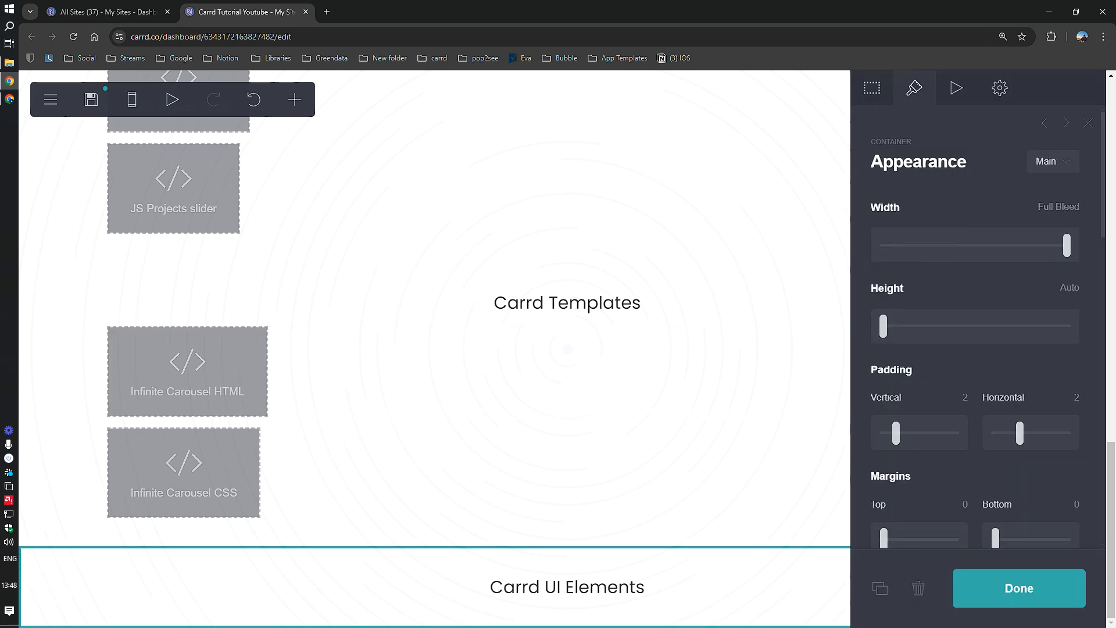
key("alt+Tab")
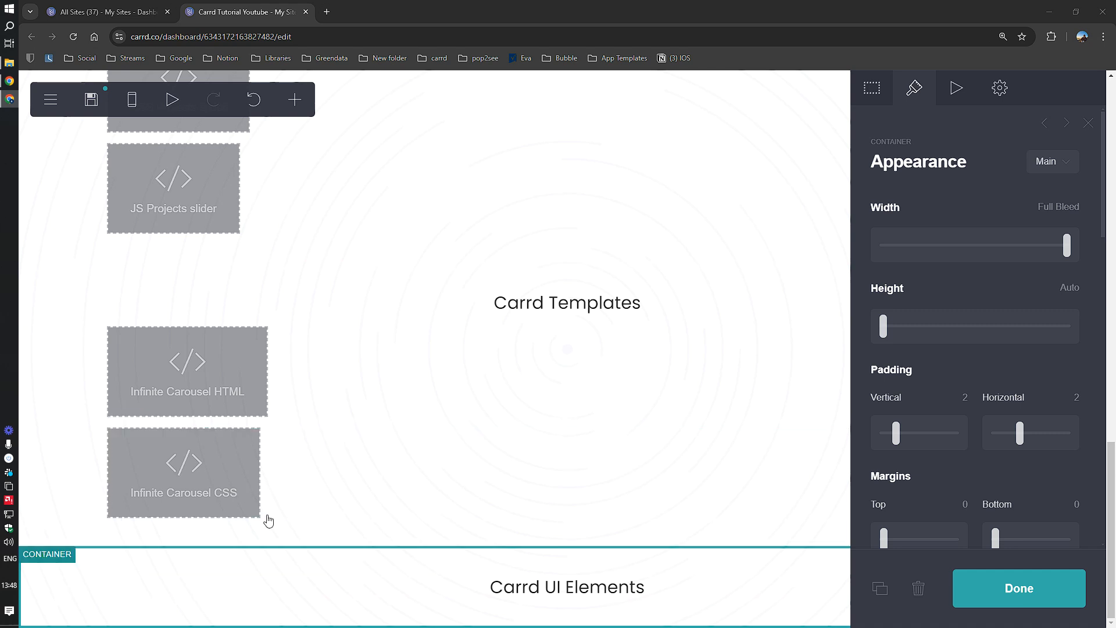
left_click(1053, 163)
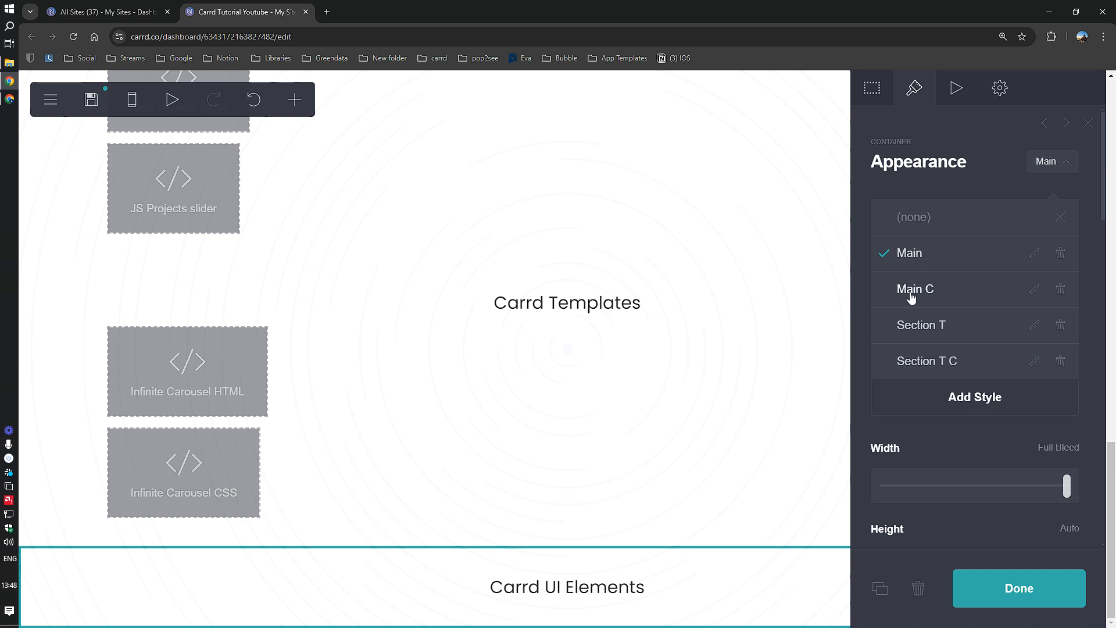
left_click(924, 326)
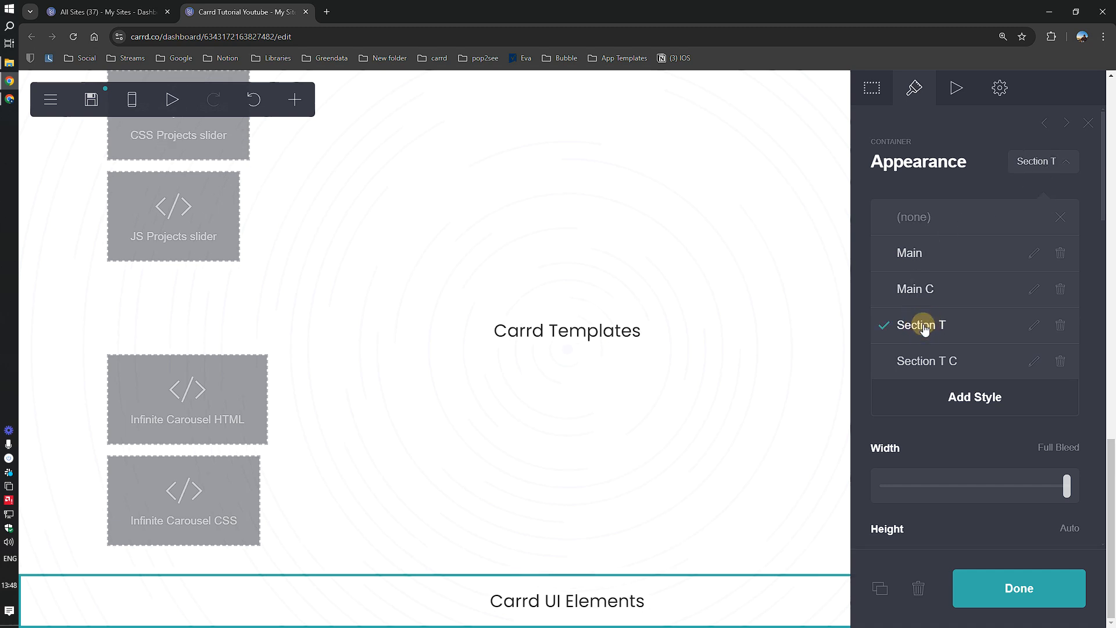
left_click(80, 607)
Step: Add a new Main-style container under the heading and make it a two-column layout
left_click(294, 100)
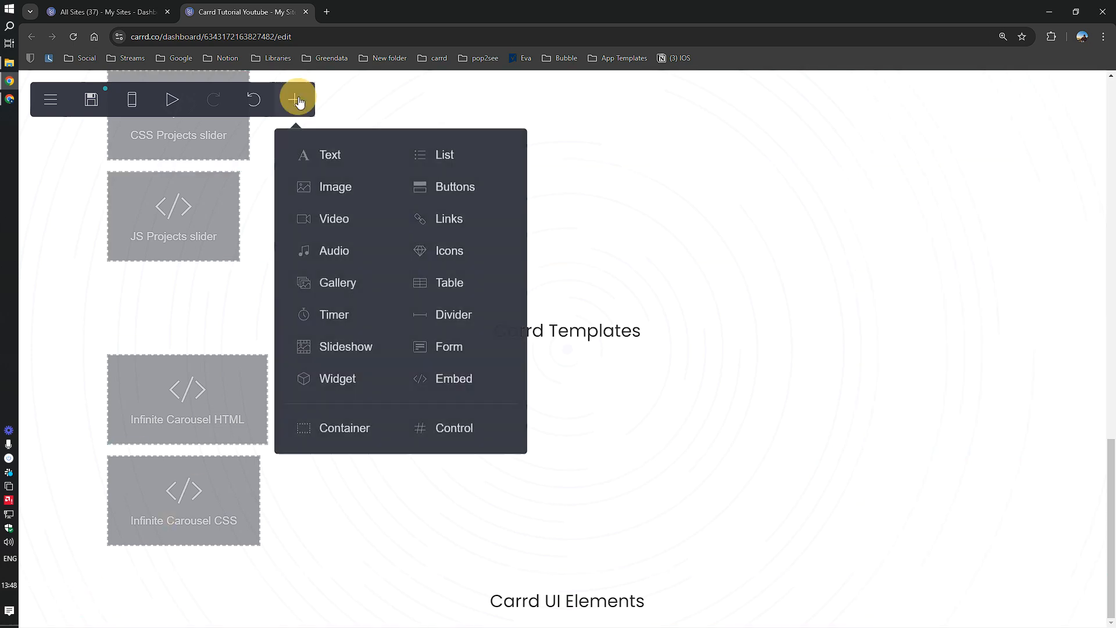
scroll(327, 436, "down", 1)
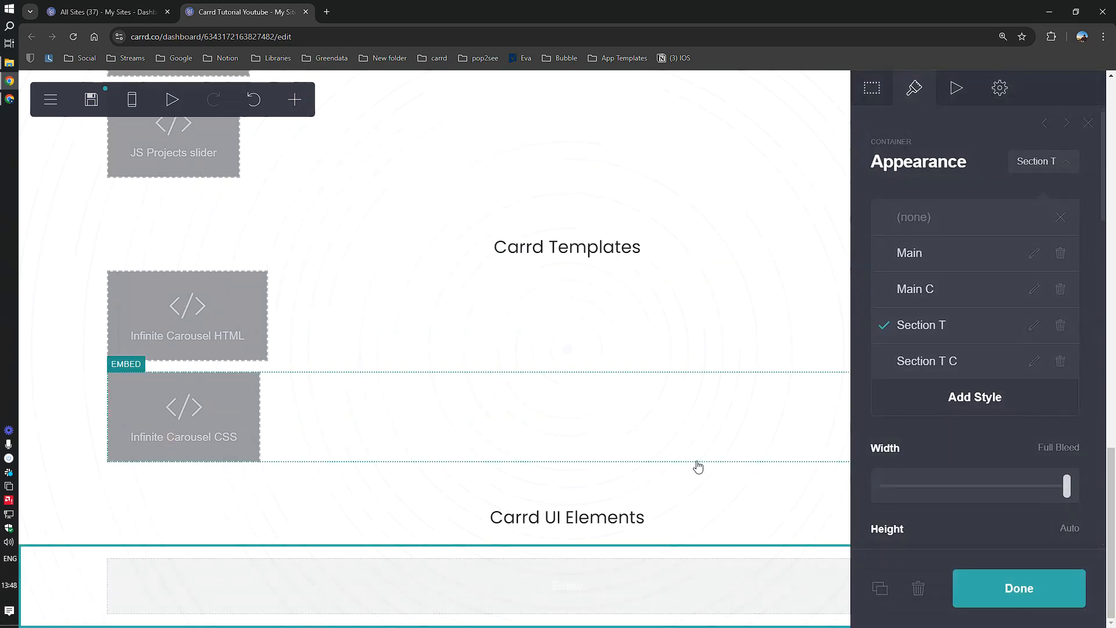
left_click(922, 253)
left_click(865, 102)
left_click(912, 242)
left_click(917, 274)
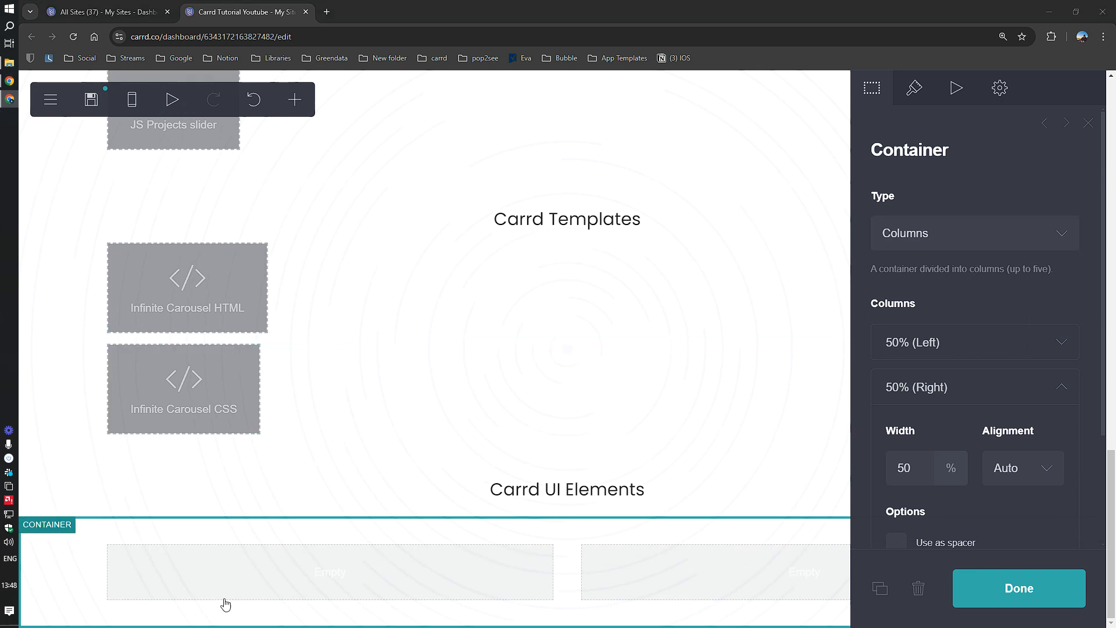
left_click(299, 562)
Step: Expand the container to four 25% columns and duplicate it for a second row
left_click(511, 539)
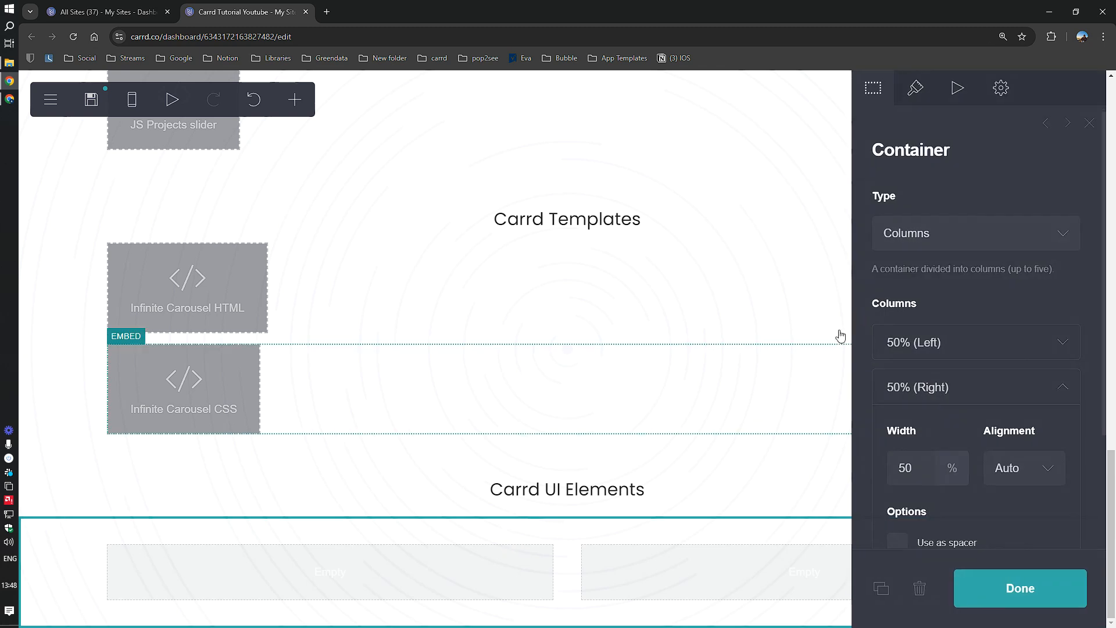
left_click(906, 381)
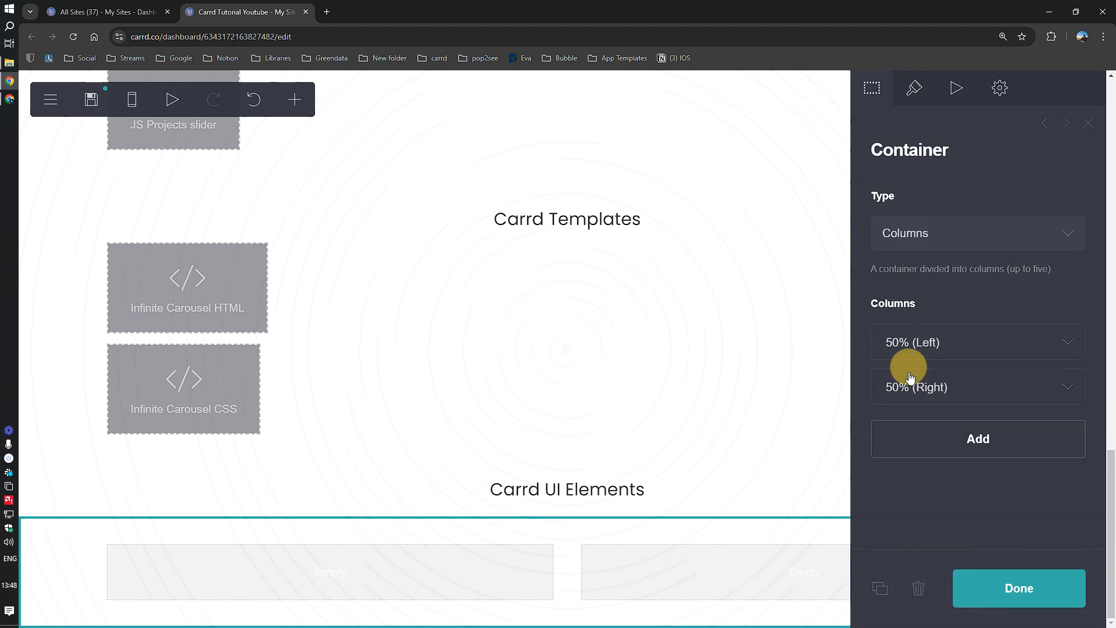
left_click(917, 441)
left_click(942, 431)
left_click(954, 485)
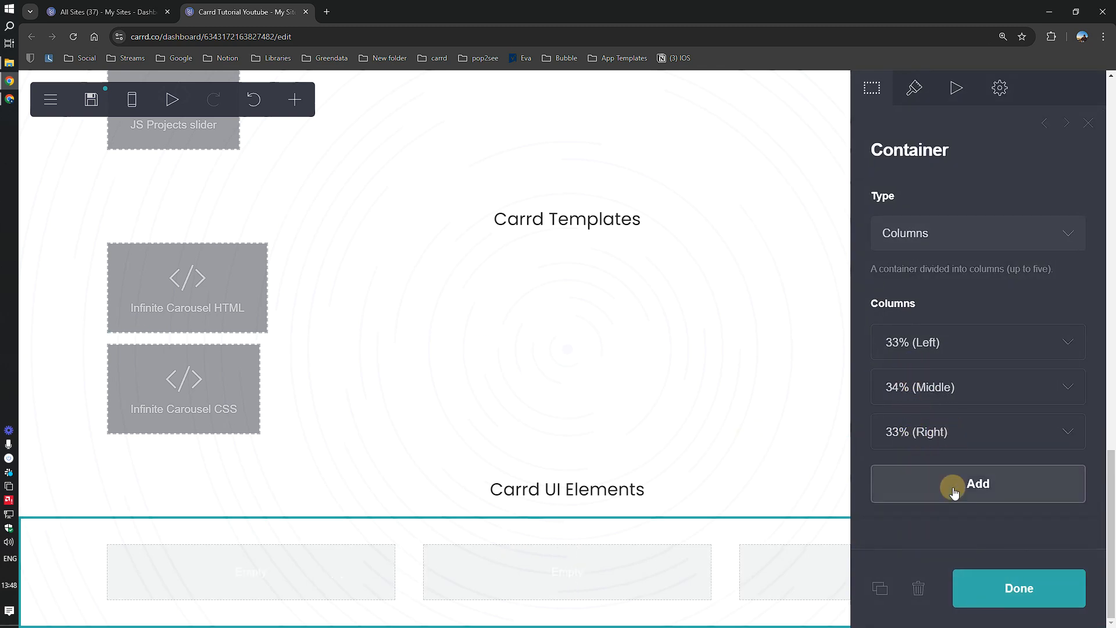
left_click(554, 564)
left_click(553, 563)
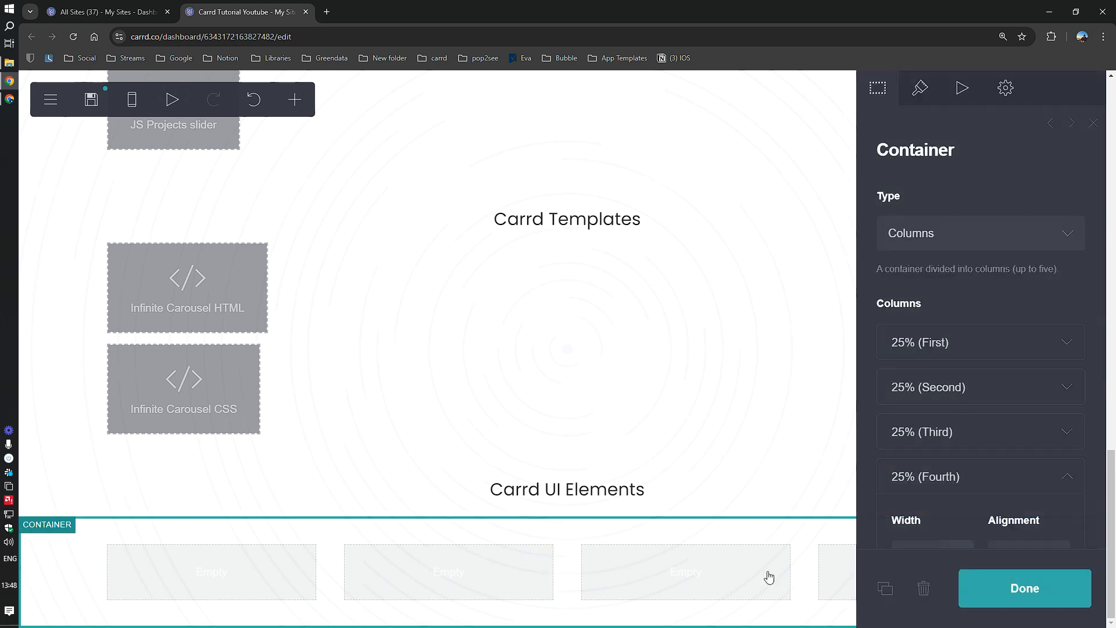
left_click(880, 589)
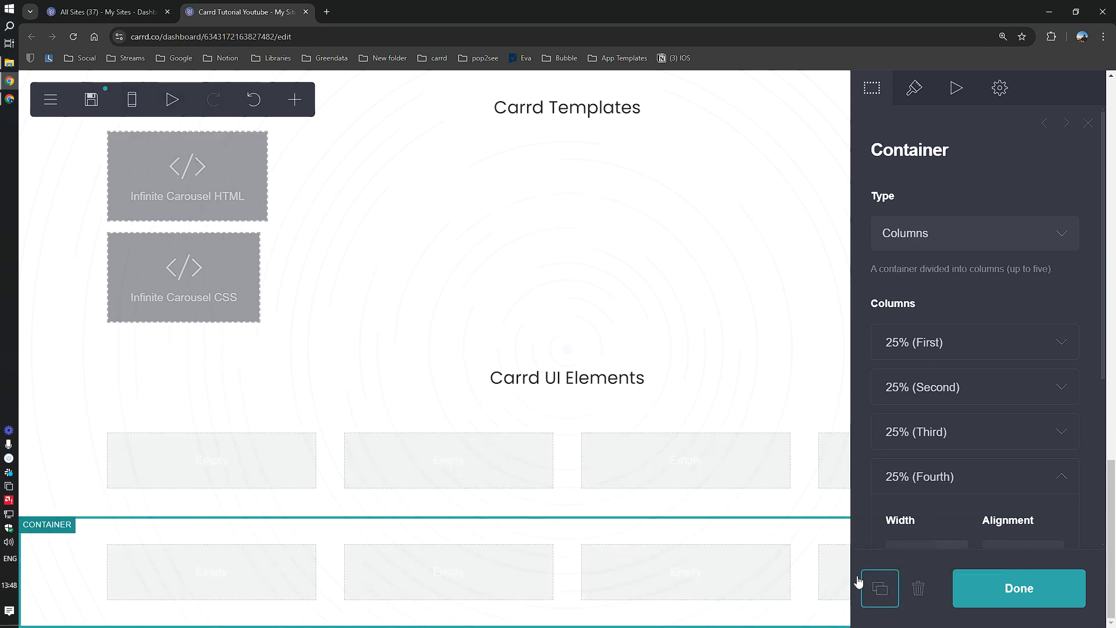
left_click(1028, 594)
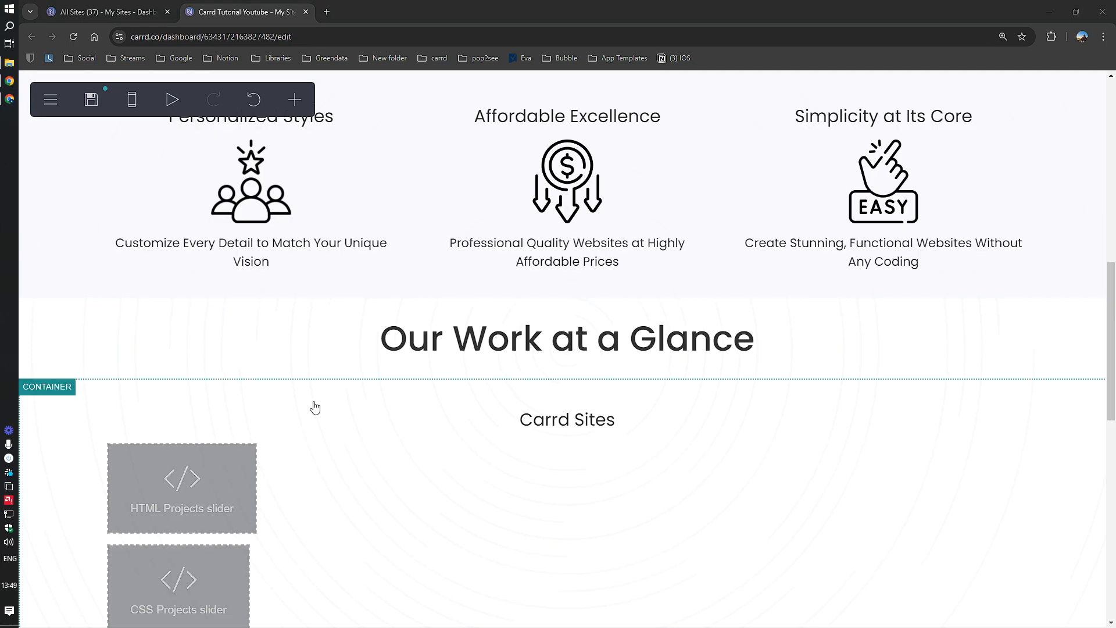
scroll(312, 404, "down", 10)
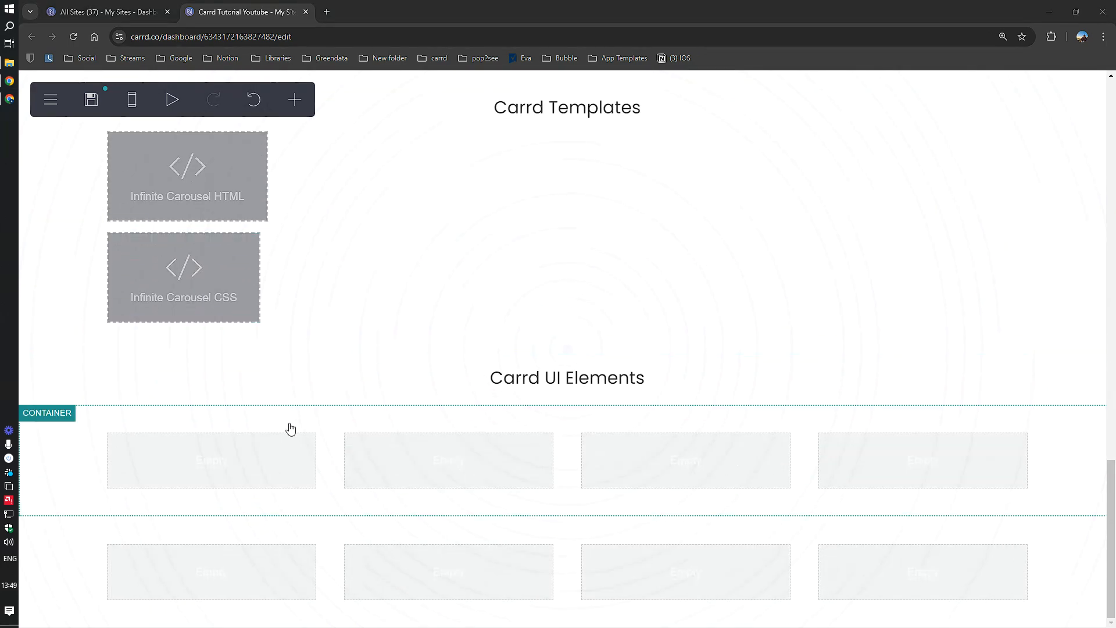
Step: Add a text, an image and another text to the first column of the upper row
left_click(225, 461)
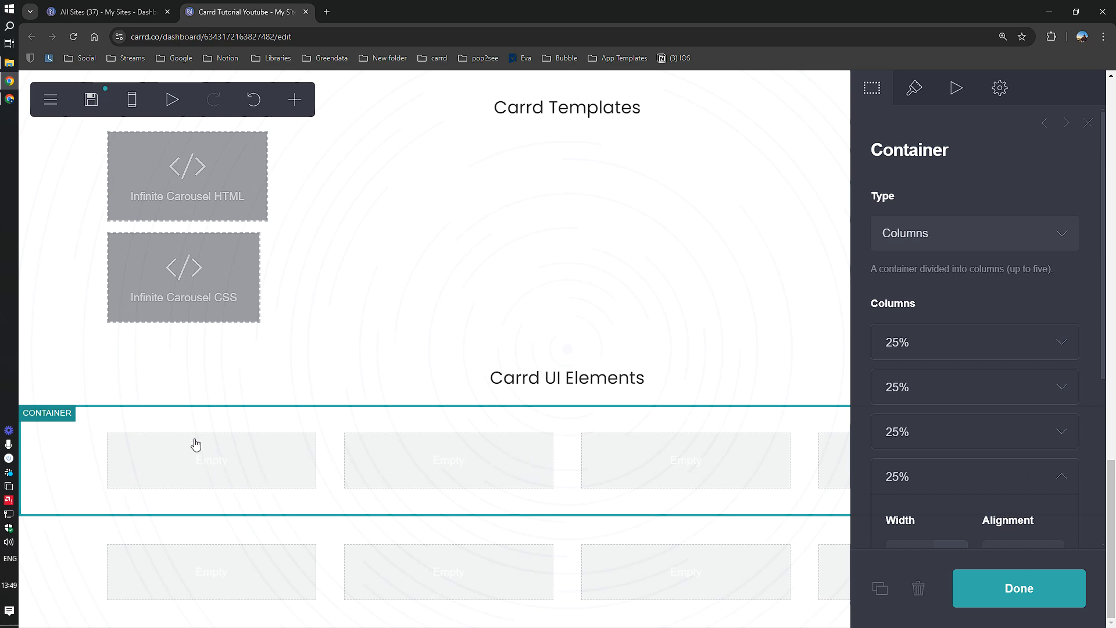
left_click(295, 105)
left_click(304, 154)
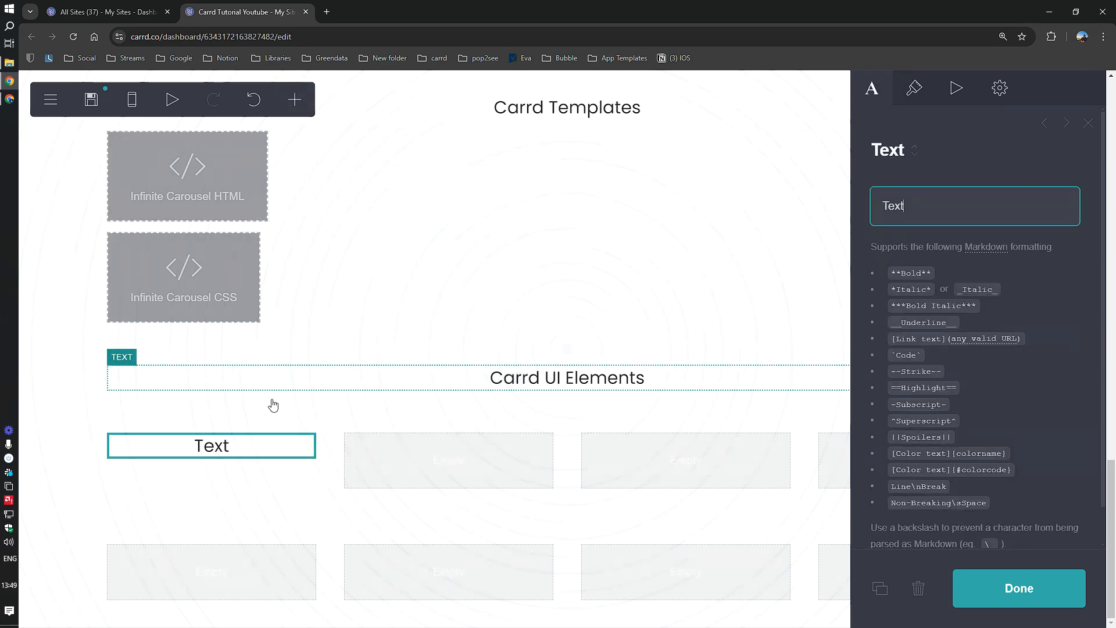
left_click(294, 100)
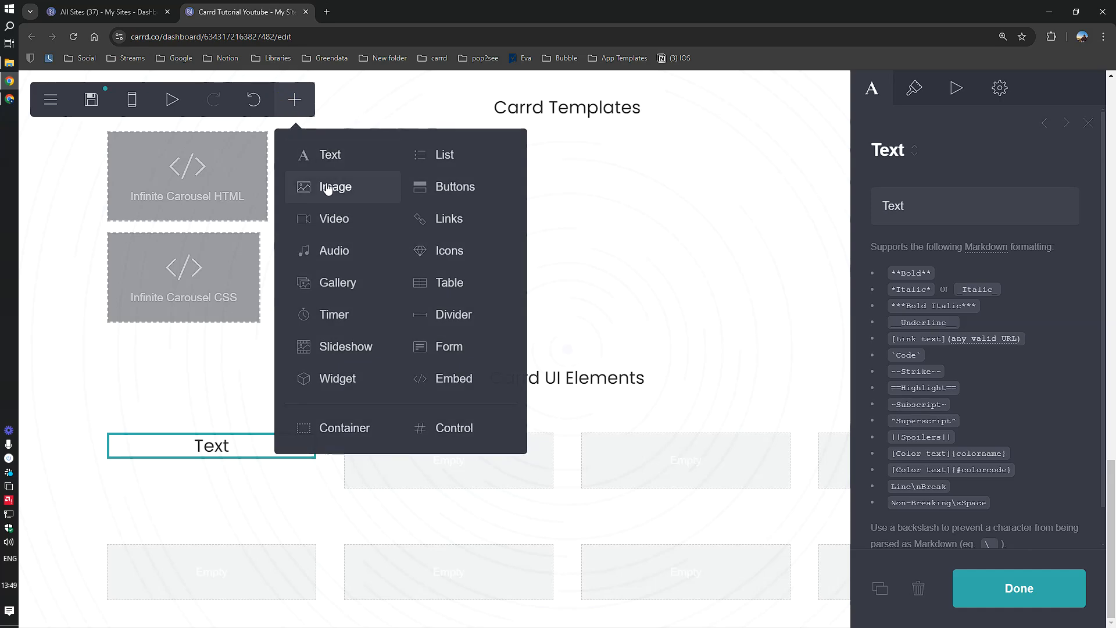
left_click(329, 187)
left_click(294, 100)
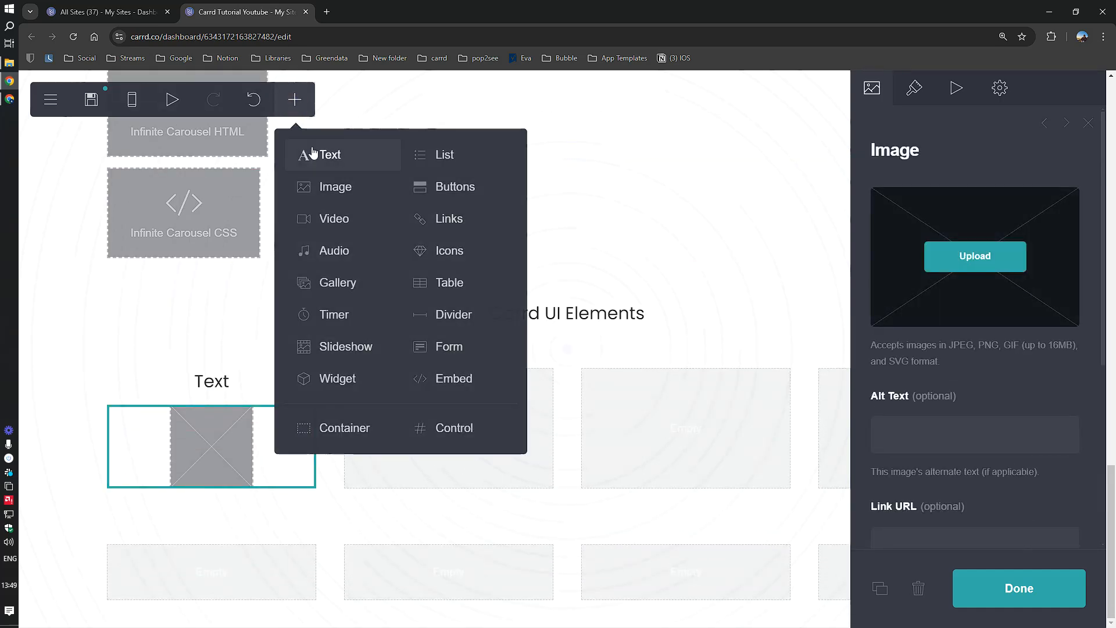
left_click(312, 153)
Step: Give the text below the image the H3 style
left_click(212, 344)
left_click(914, 88)
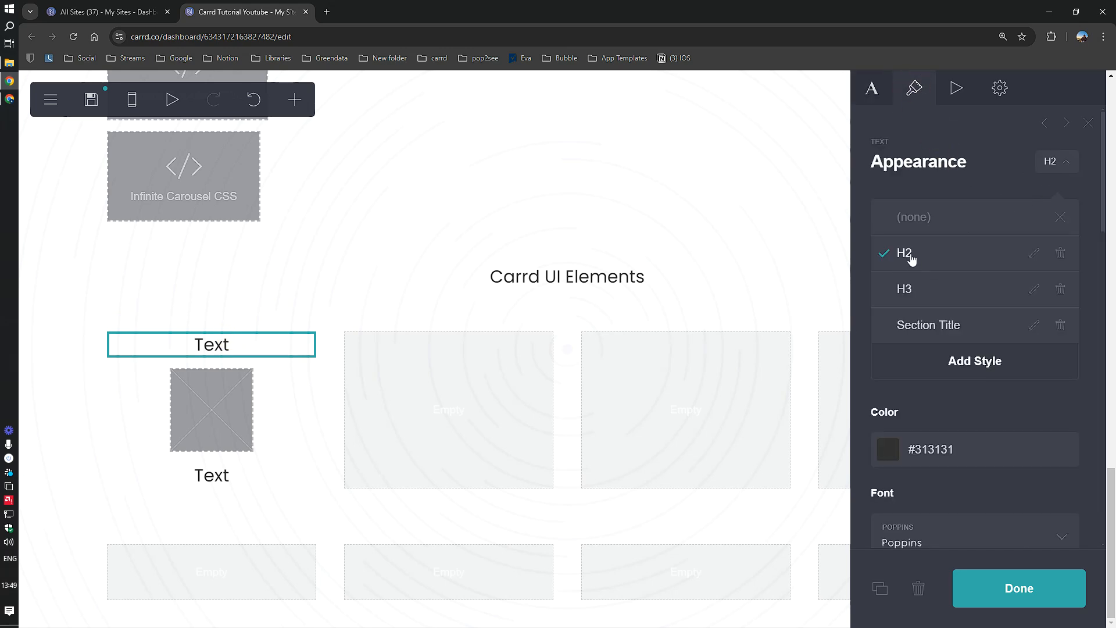
left_click(183, 486)
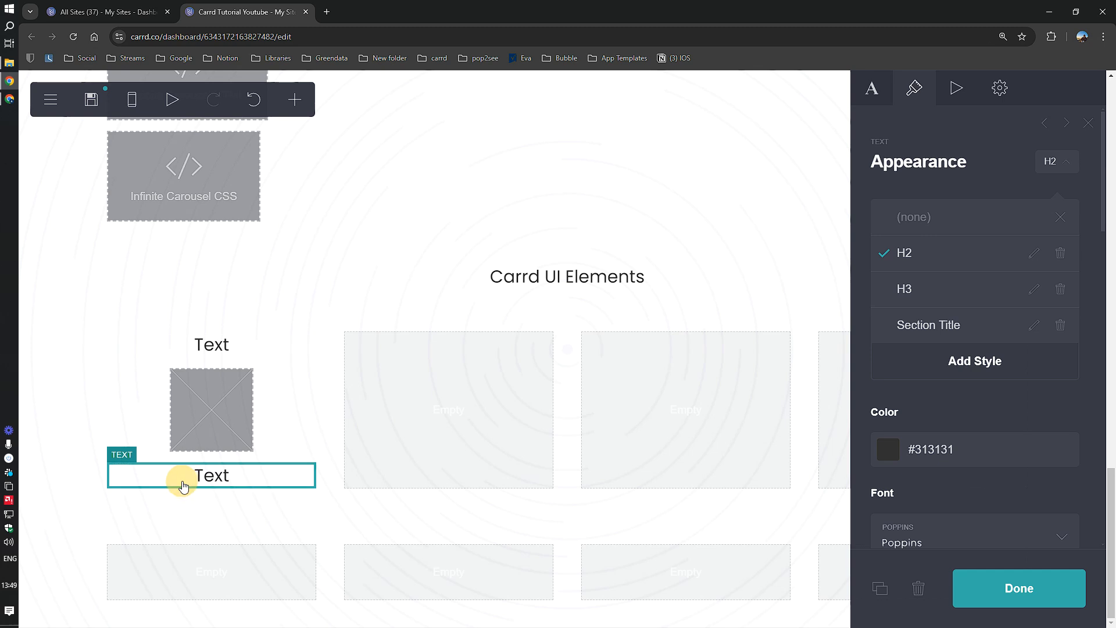
left_click(906, 291)
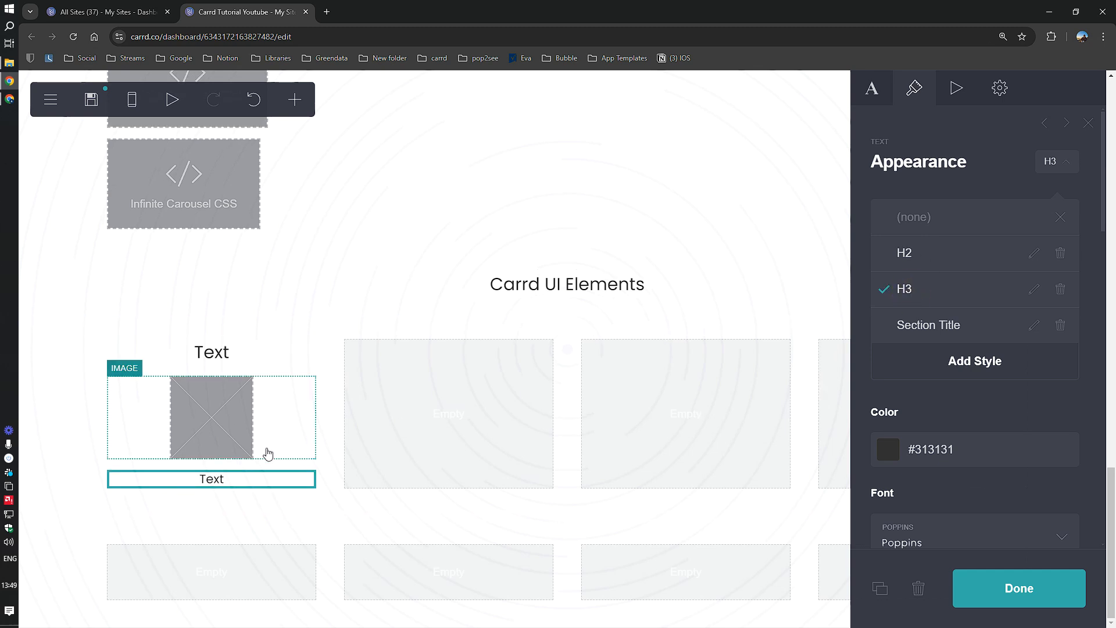
left_click(956, 579)
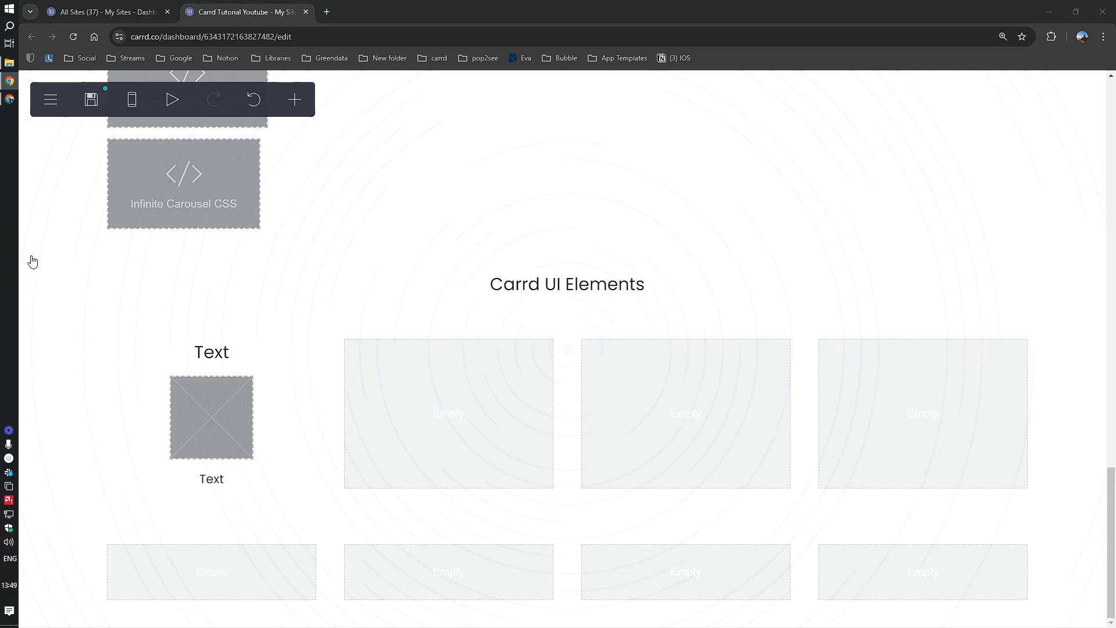
left_click(196, 380)
left_click(210, 354)
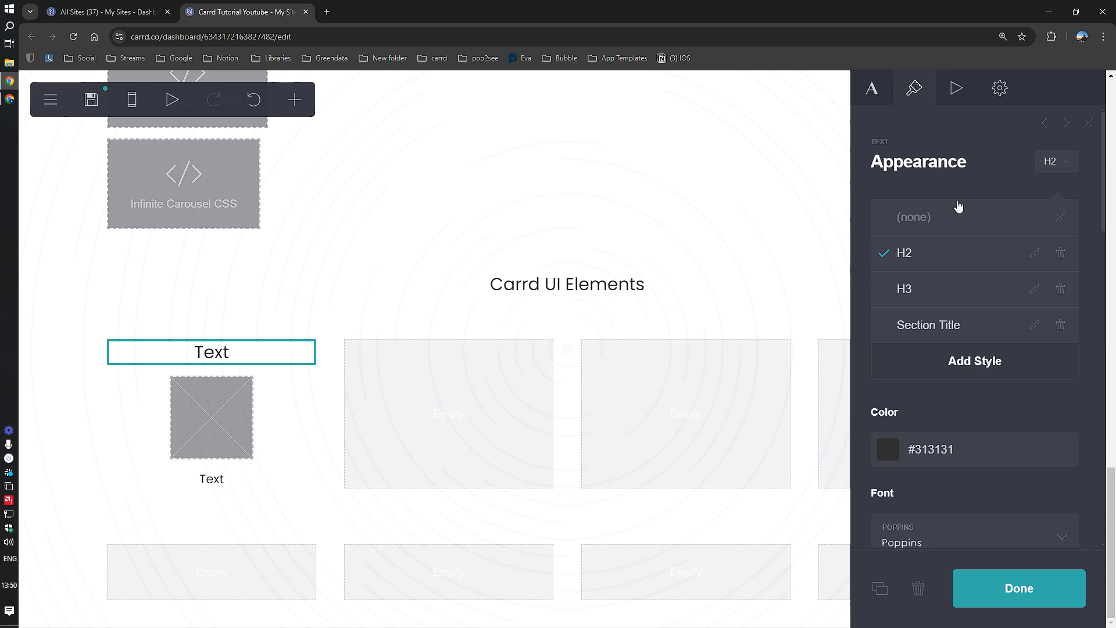
Step: Change the upper text to 'Header' and the lower caption to 'Top-of-page navigation and branding'
left_click(872, 88)
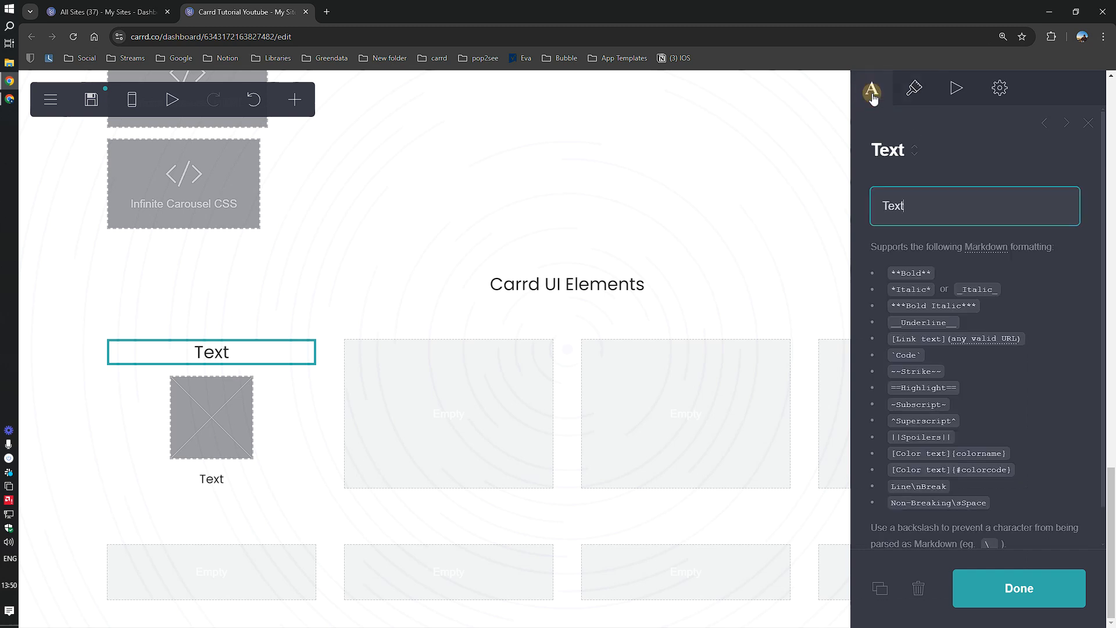
left_click(909, 208)
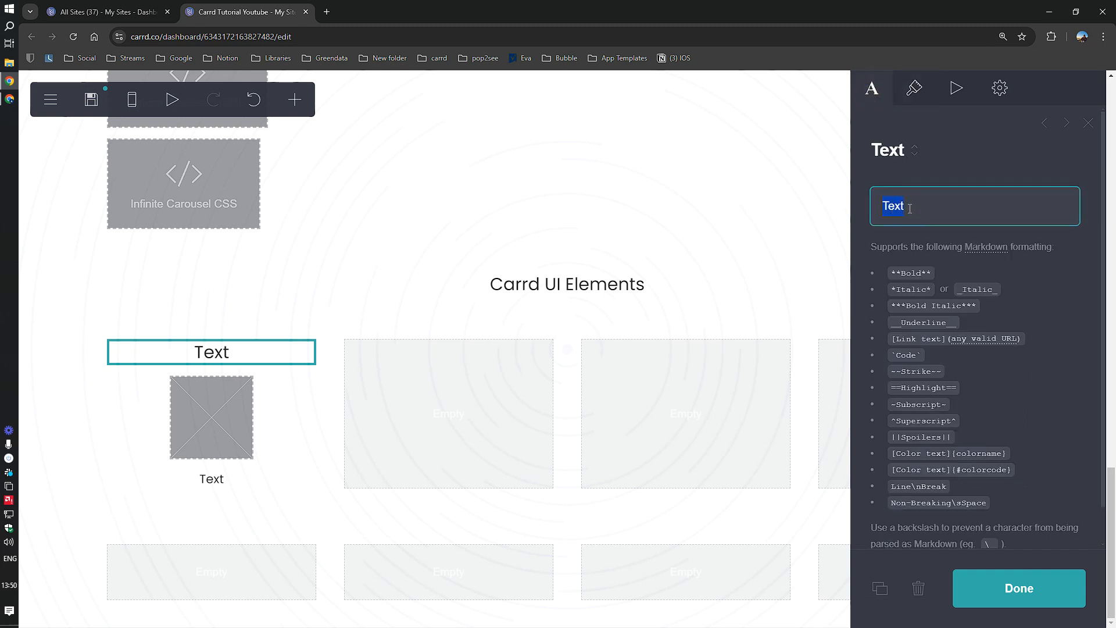
type("Header")
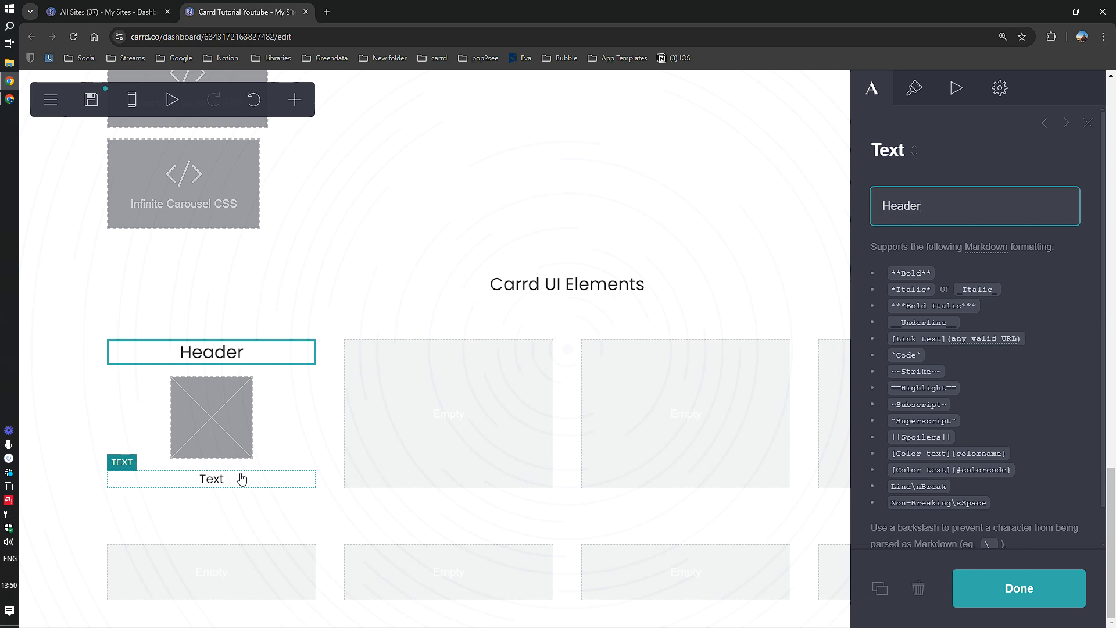
left_click(241, 478)
left_click(963, 207)
double_click(965, 209)
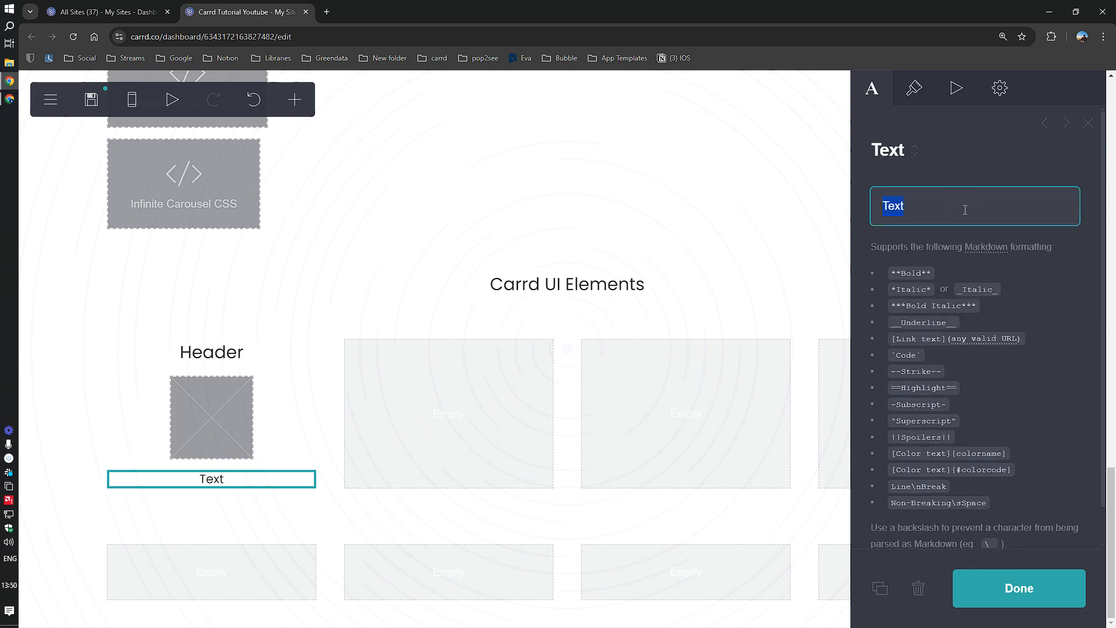
type("Top-of-page ")
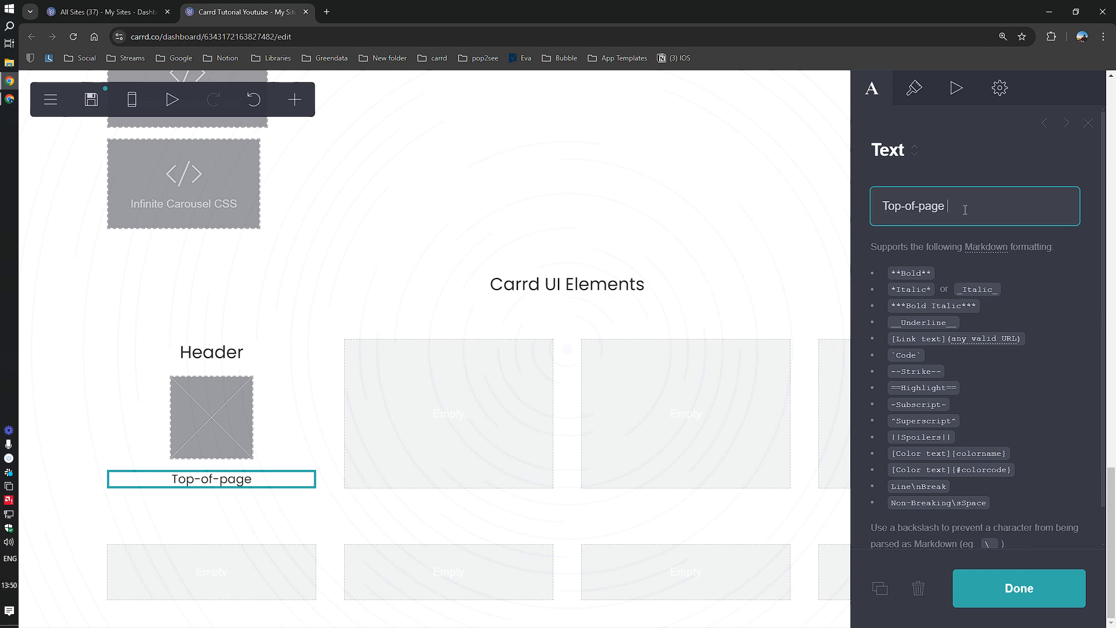
type("navigation a")
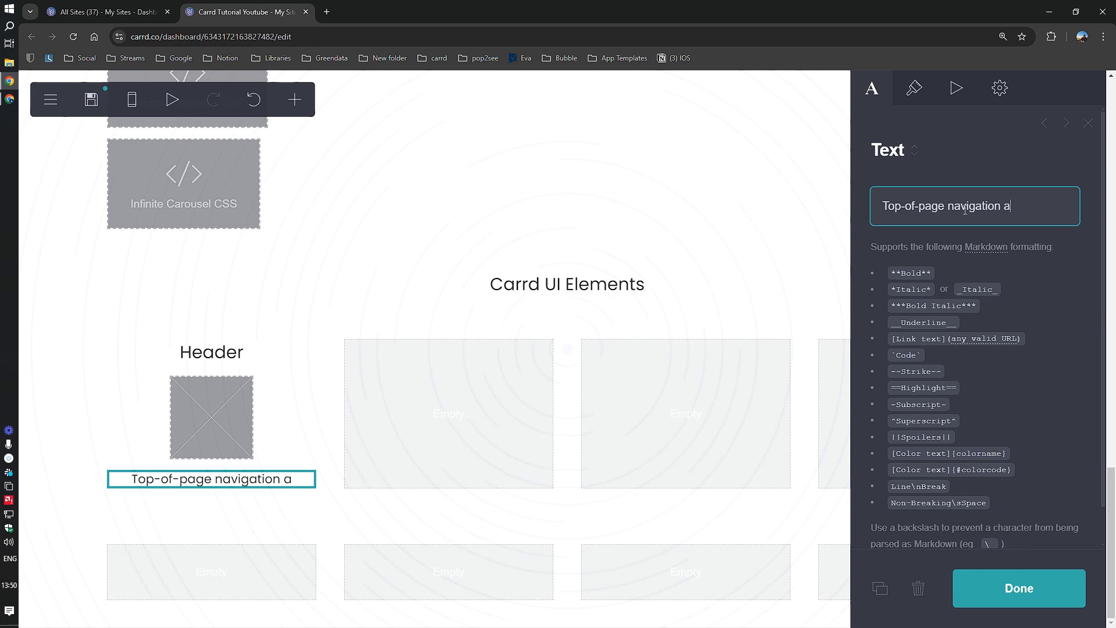
type("nd branding")
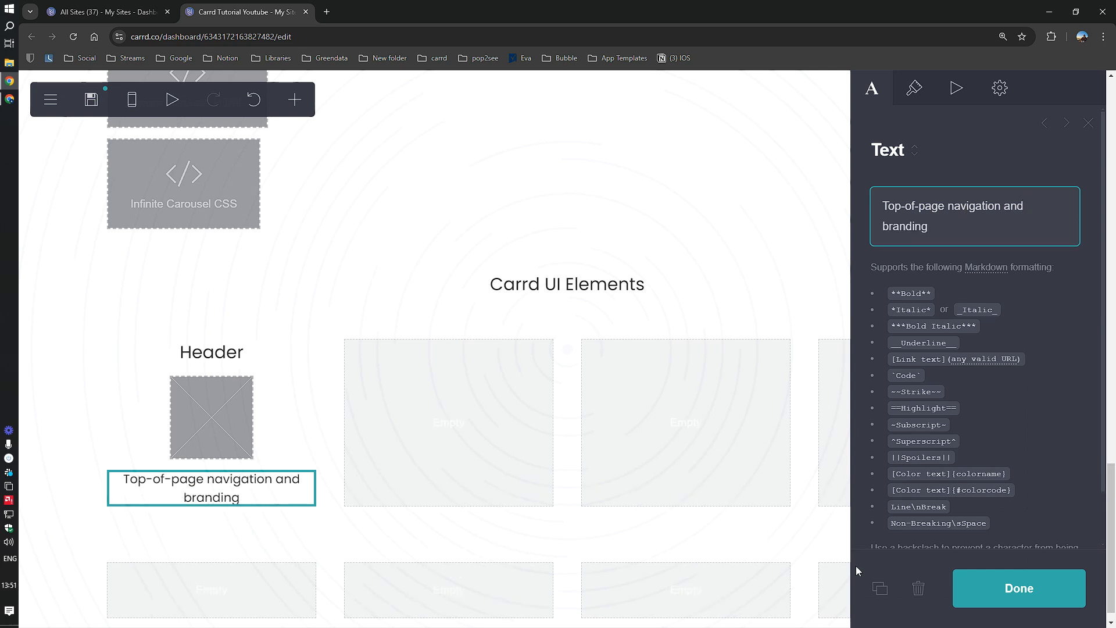
left_click(979, 597)
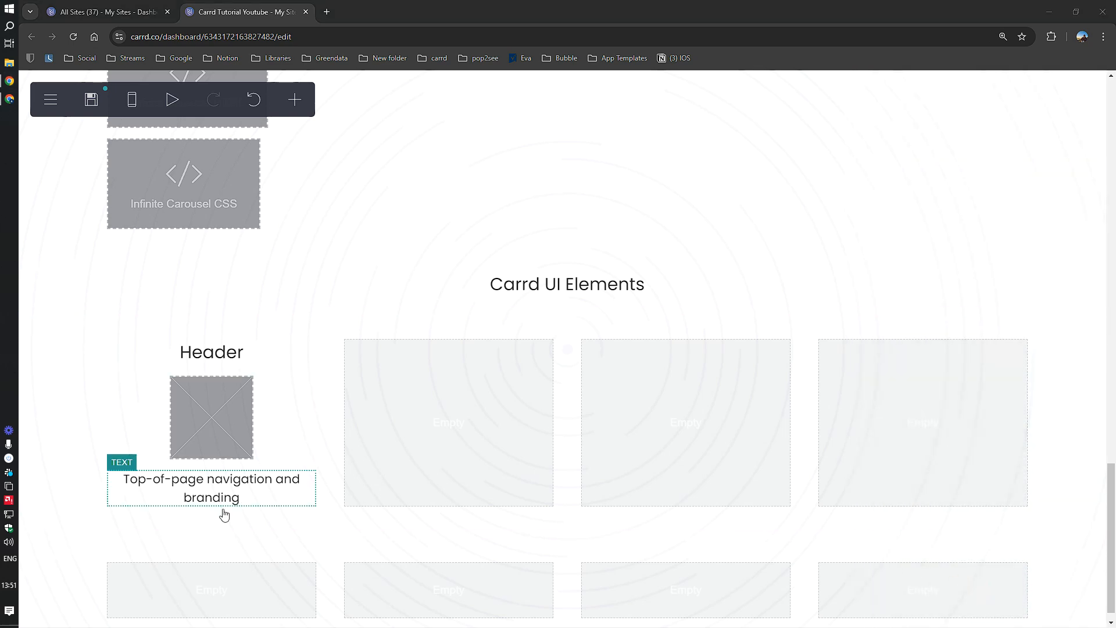
Step: Upload header.jpg into the first card's image and widen the crop to the whole picture
left_click(210, 441)
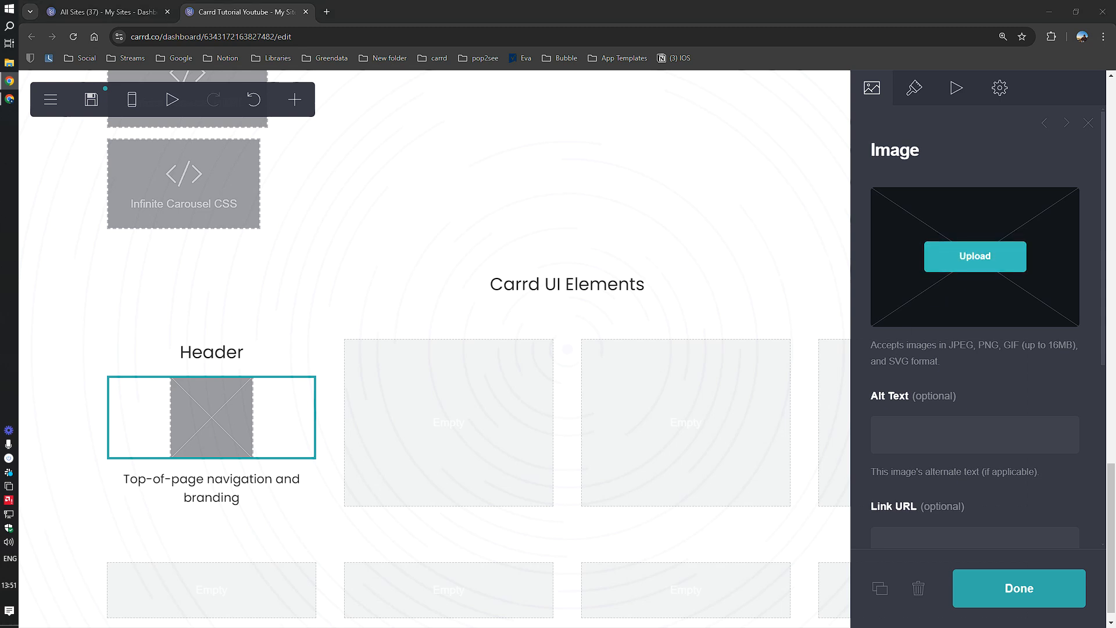
left_click_drag(407, 627, 387, 121)
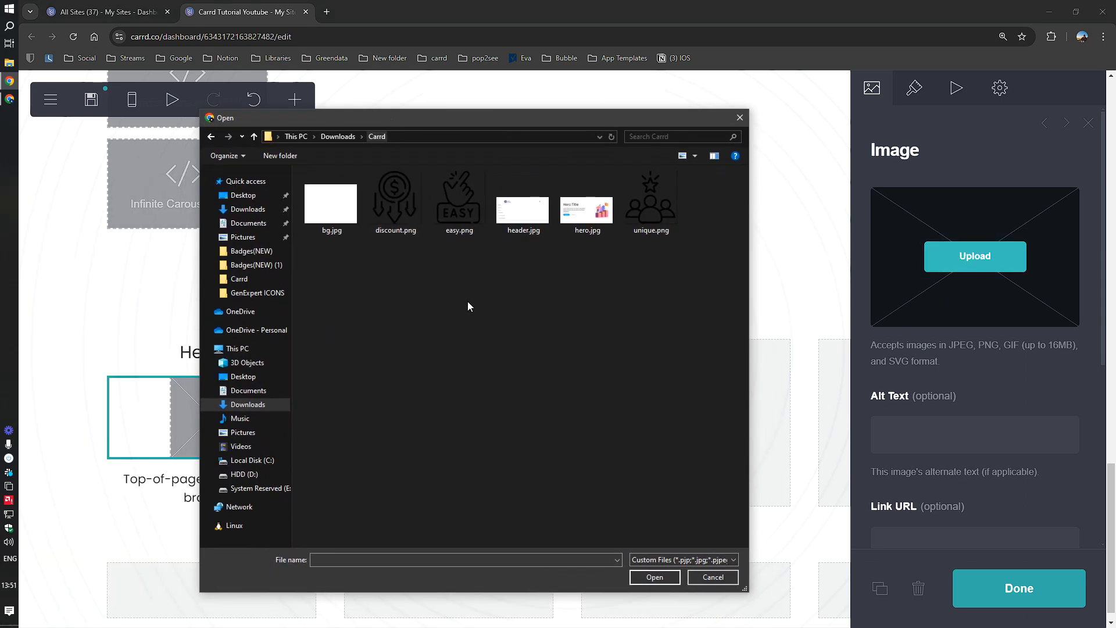
double_click(535, 215)
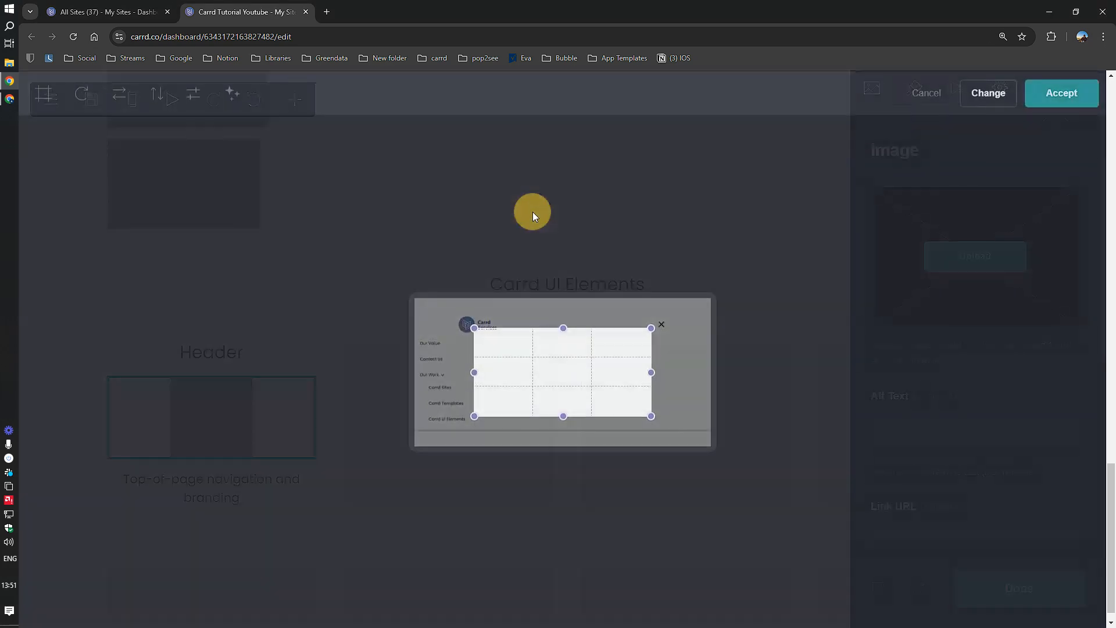
left_click_drag(474, 324, 414, 282)
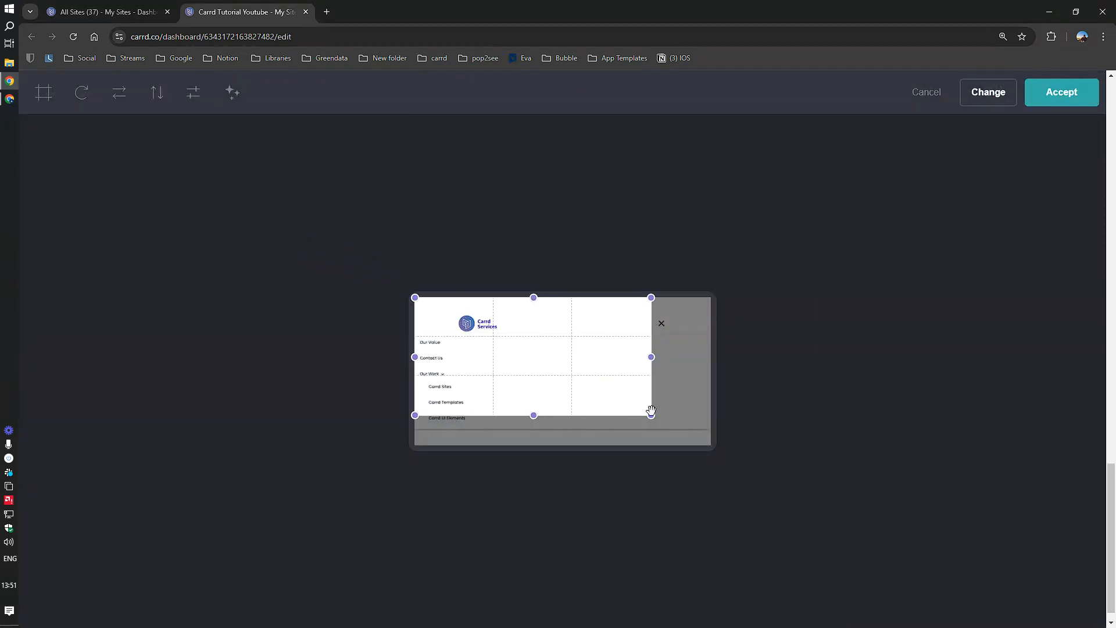
left_click_drag(651, 415, 814, 476)
left_click(1054, 100)
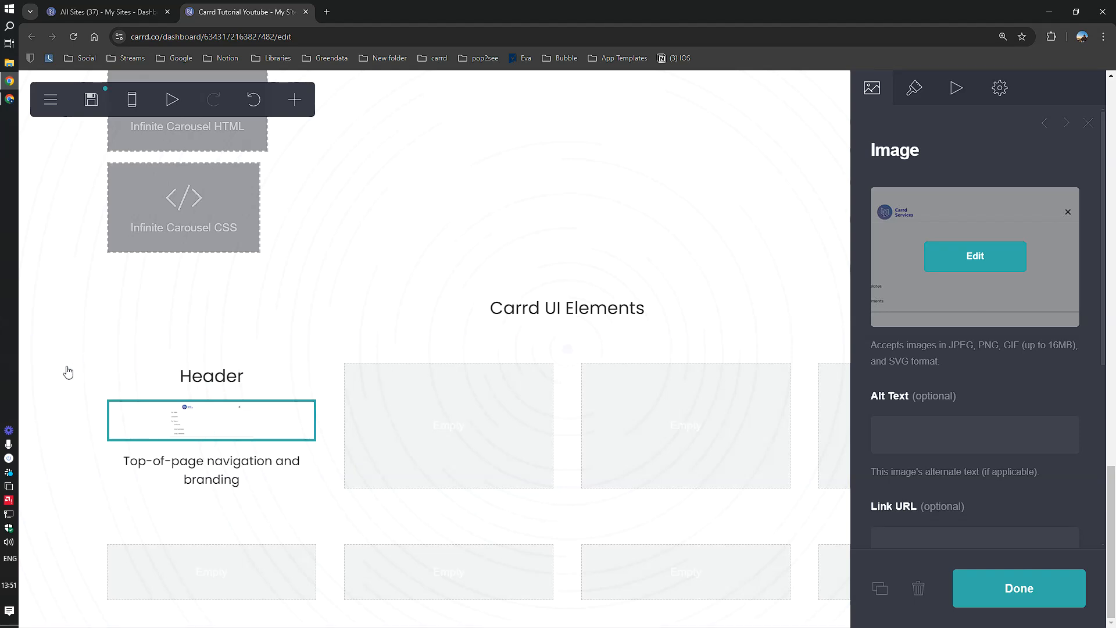
Step: Set the Header image width to 8.5 and corner rounding to 1
key("alt+Tab")
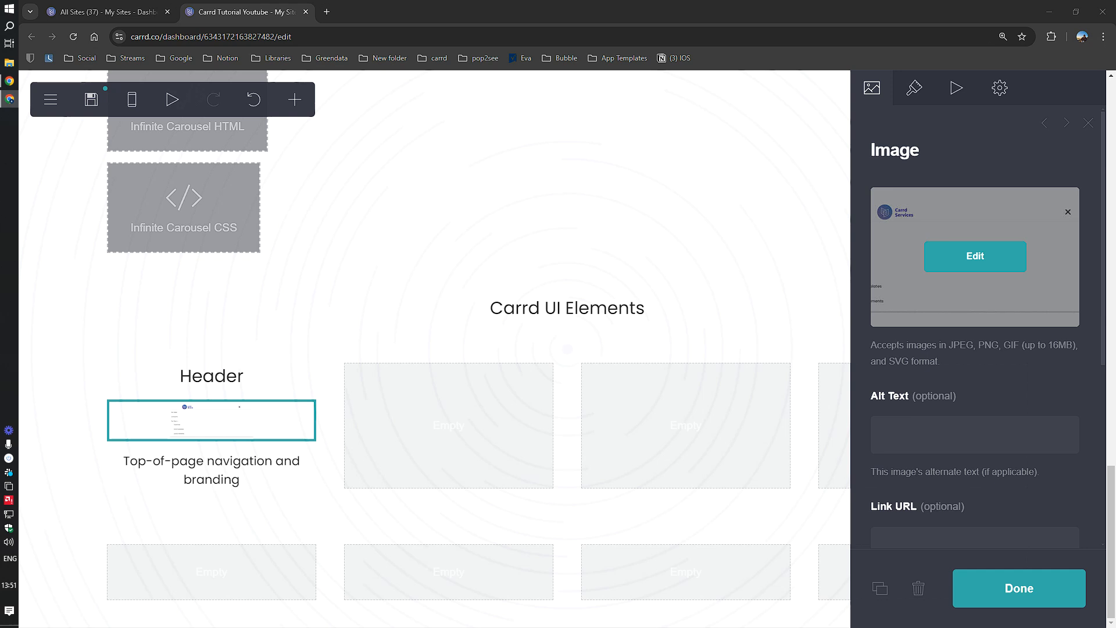
left_click(924, 86)
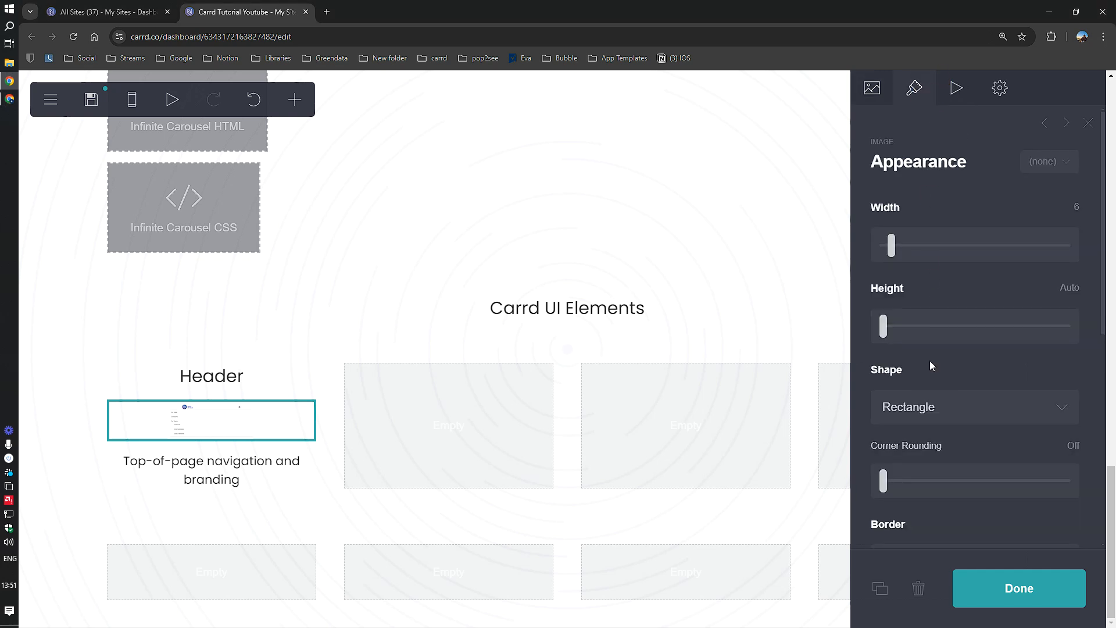
left_click(1073, 207)
type("8.5")
left_click(1003, 210)
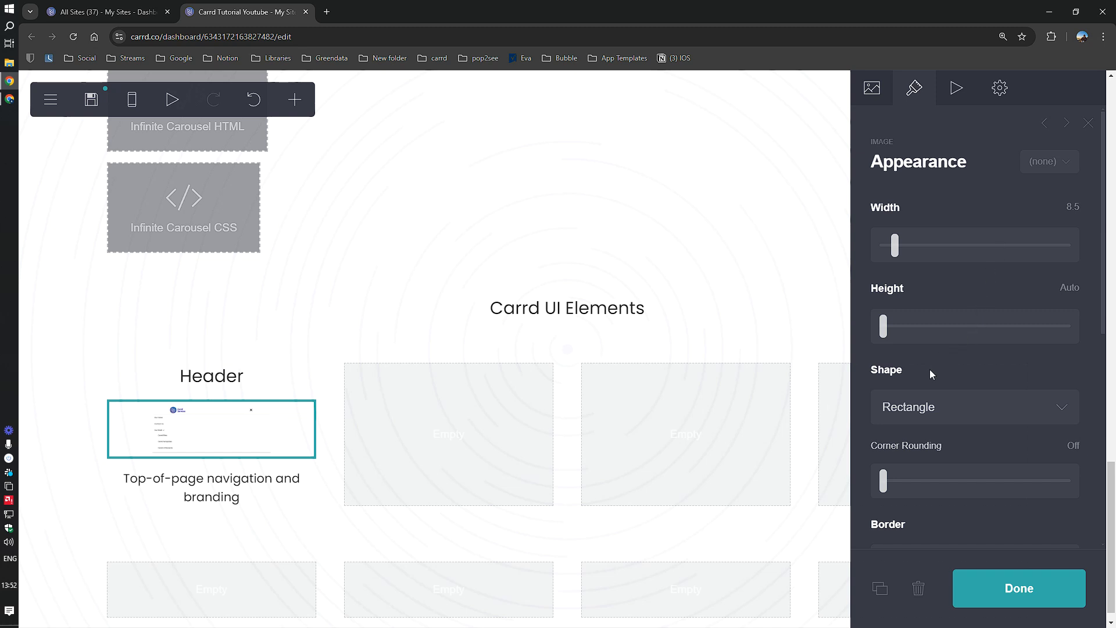
scroll(941, 413, "down", 1)
left_click_drag(907, 436, 943, 424)
left_click(943, 424)
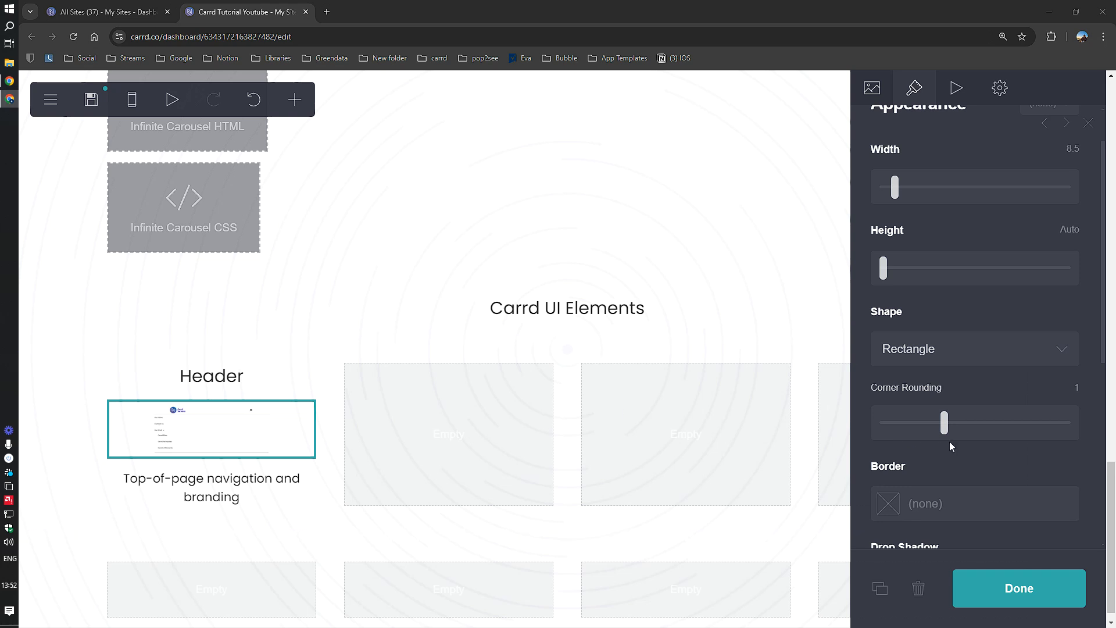
Step: Give the Header image a drop shadow in purple #3423A62B
scroll(983, 438, "down", 3)
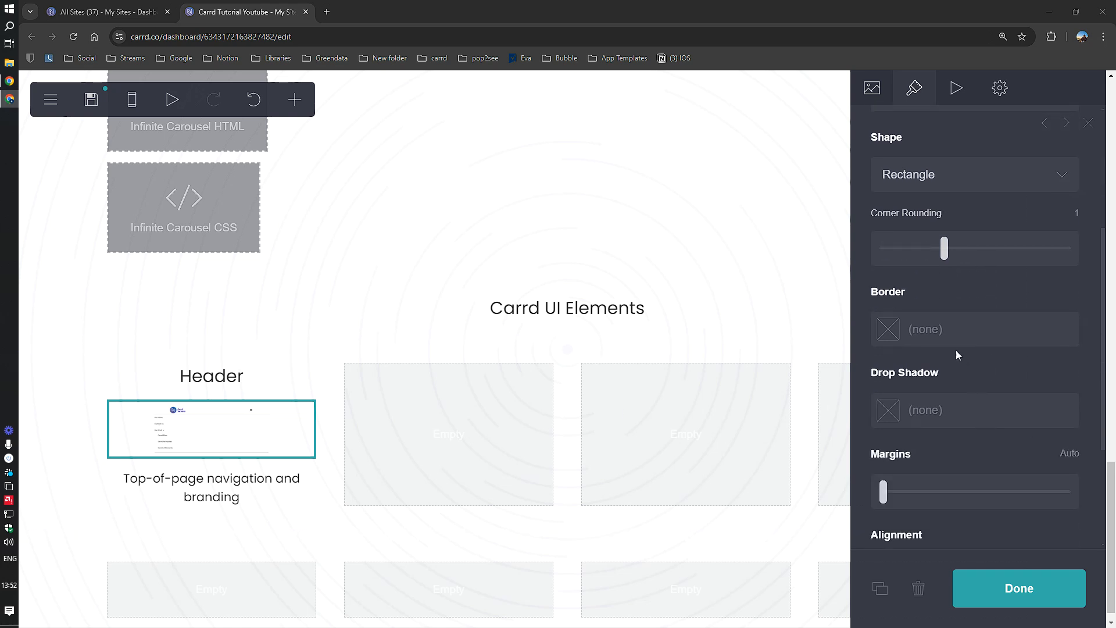
left_click(918, 411)
type("#3423A62B")
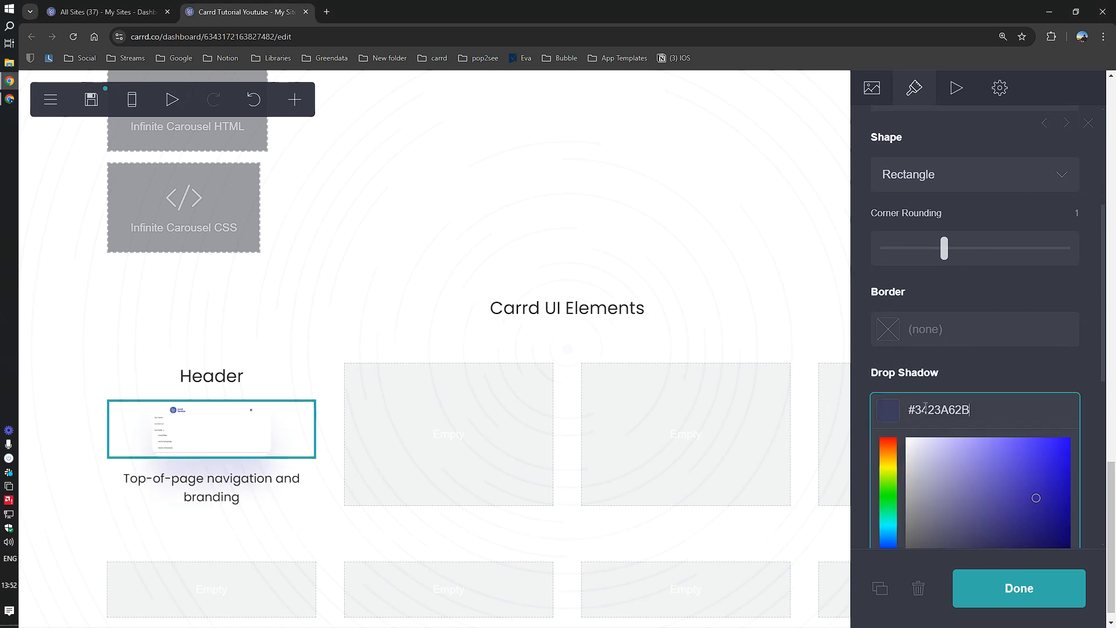
left_click(973, 375)
Step: Set the shadow to angle 0°, size 0.125, distance 0 and blur 0.625
scroll(972, 378, "down", 2)
left_click_drag(901, 367, 866, 378)
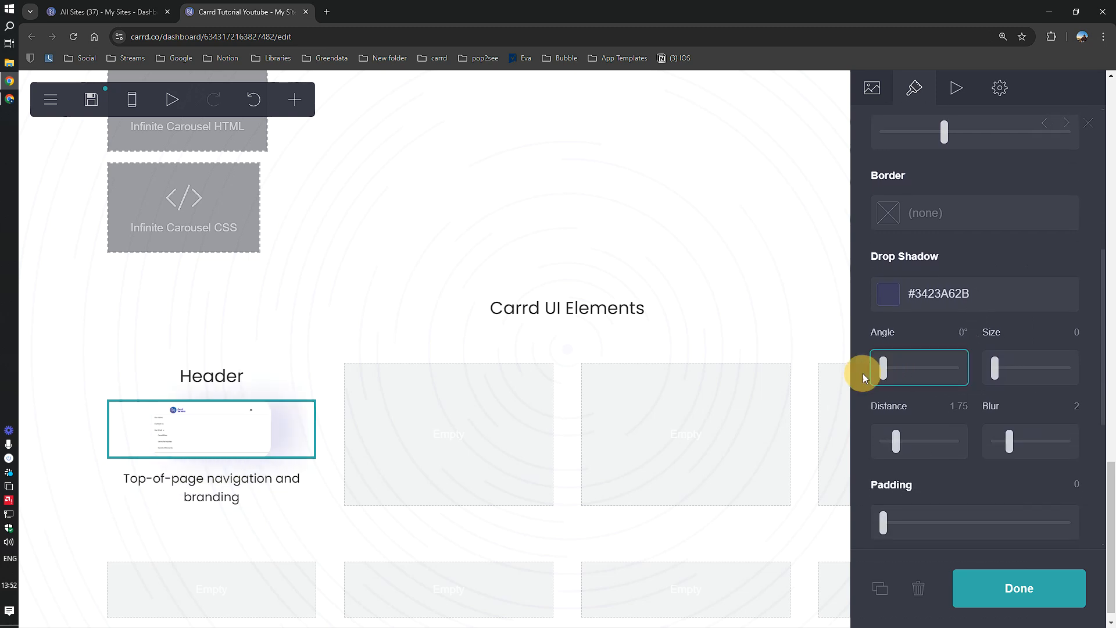
left_click(998, 377)
left_click_drag(998, 377, 996, 377)
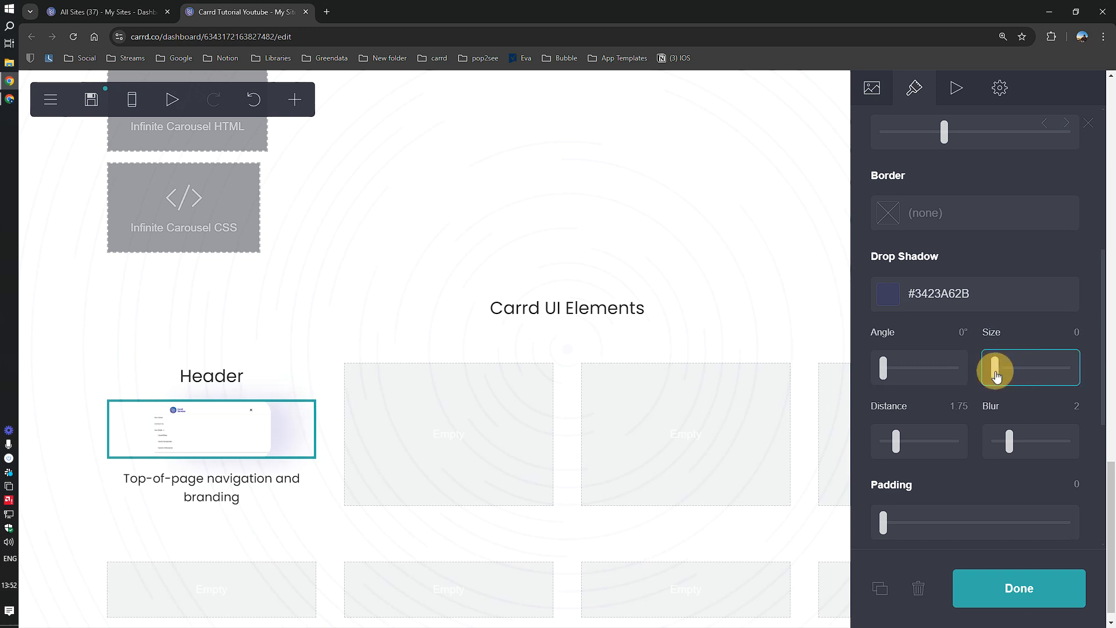
left_click(1070, 332)
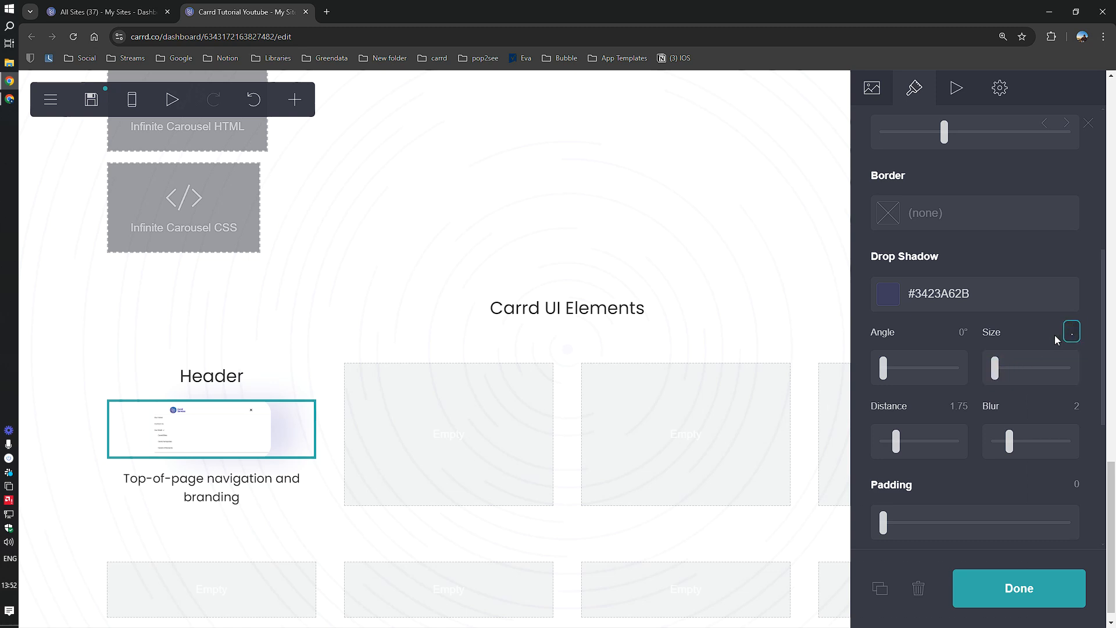
type(".125")
left_click(1023, 349)
left_click_drag(897, 444, 838, 451)
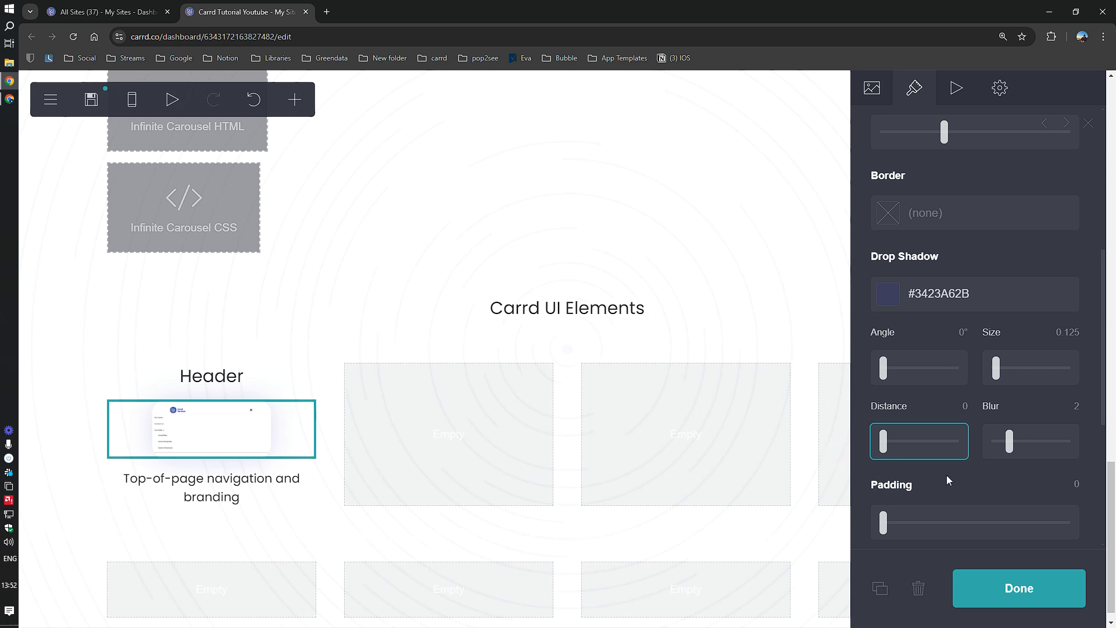
left_click_drag(1010, 441, 1001, 447)
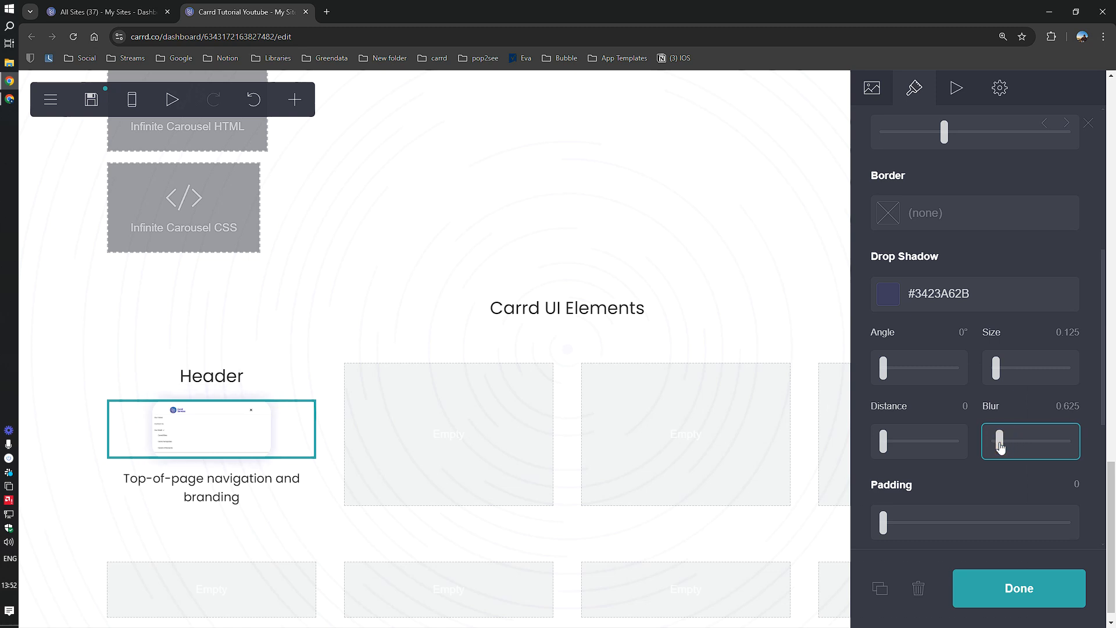
left_click(1017, 589)
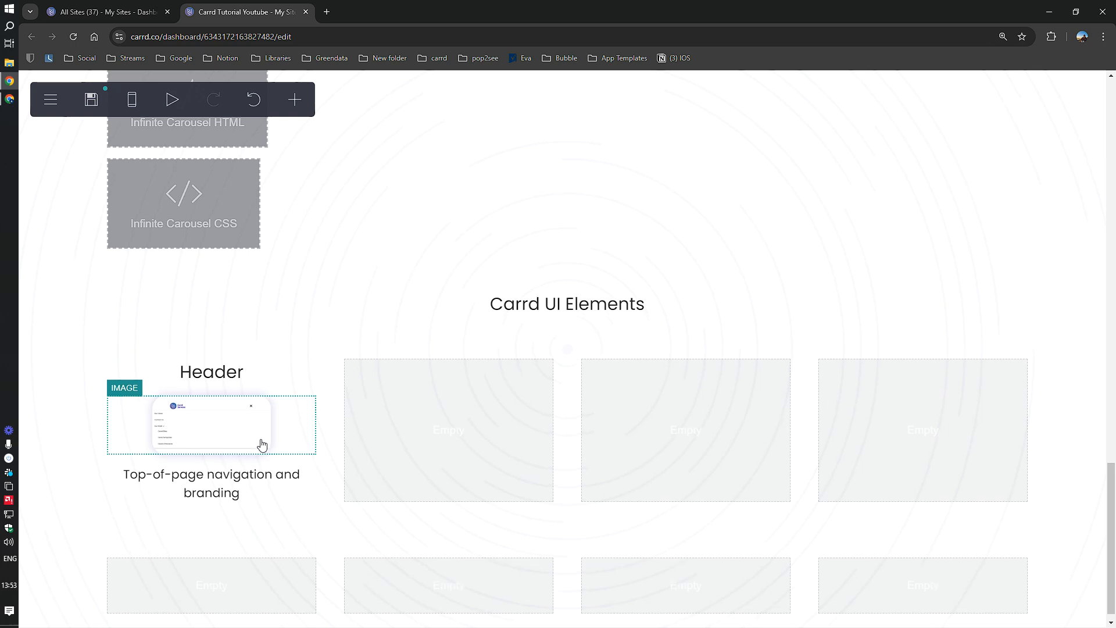
Step: Scroll down to view the rest of the Carrd UI Elements grid
scroll(262, 445, "down", 1)
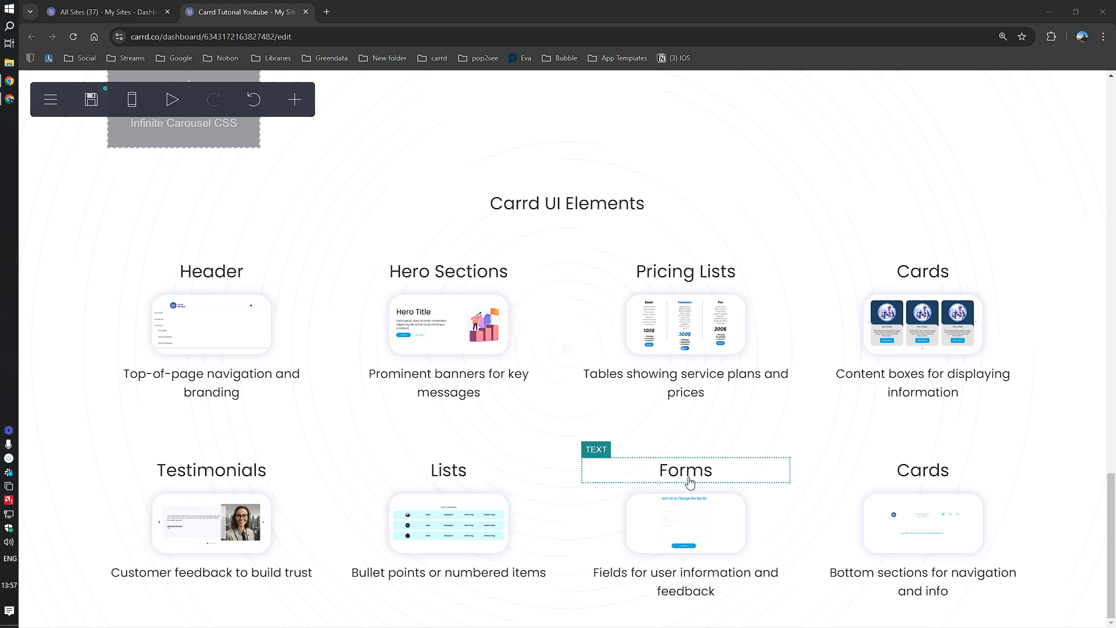
Step: Retitle the second Cards heading 'Footers' and bring up the site's Save options
left_click(872, 476)
left_click(914, 471)
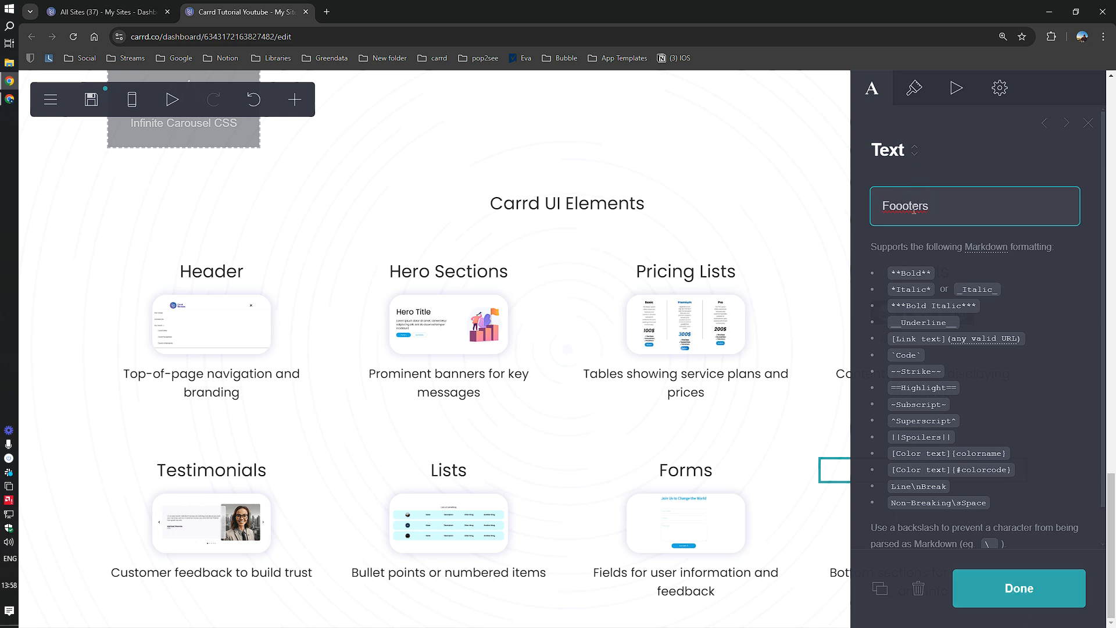
left_click(1020, 589)
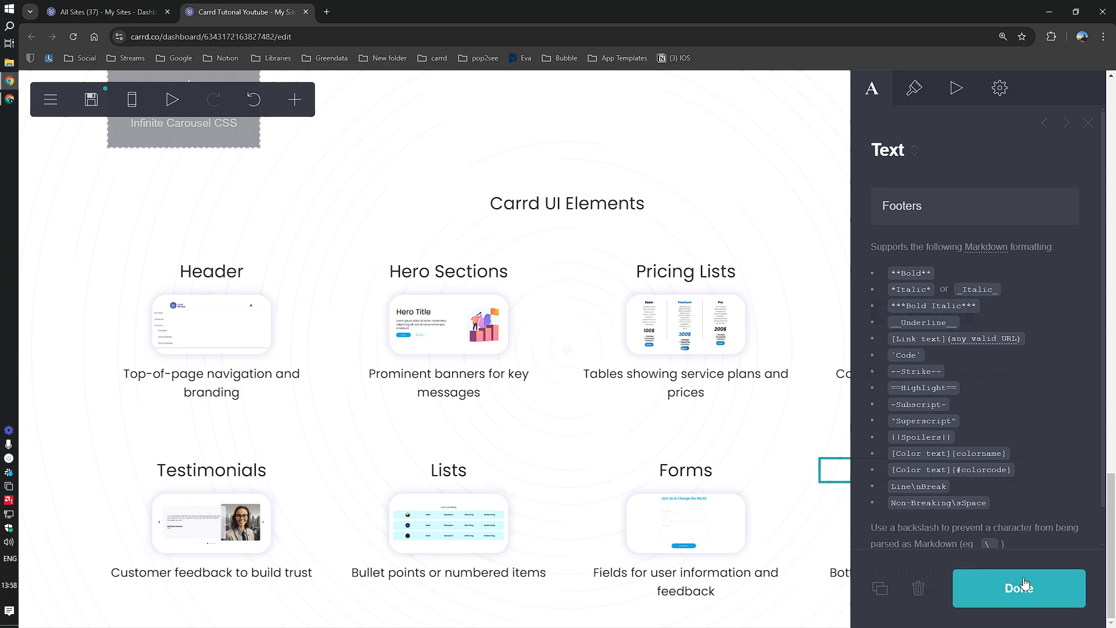
left_click(91, 100)
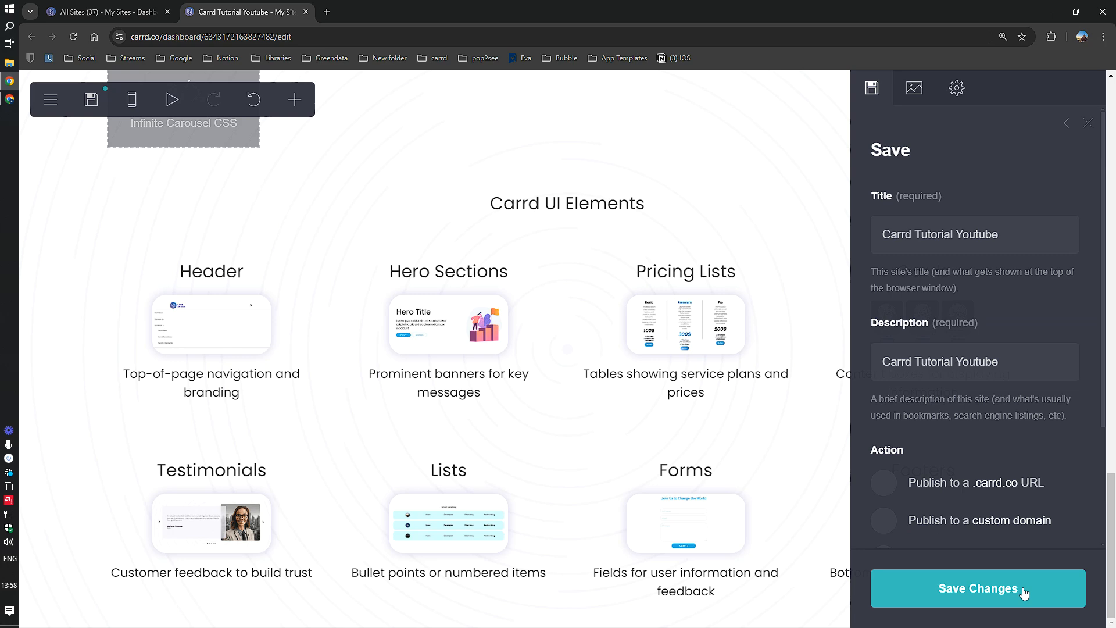
Step: Publish the site to the .carrd.co address usedfortangoonly1.carrd.co
scroll(1008, 536, "down", 3)
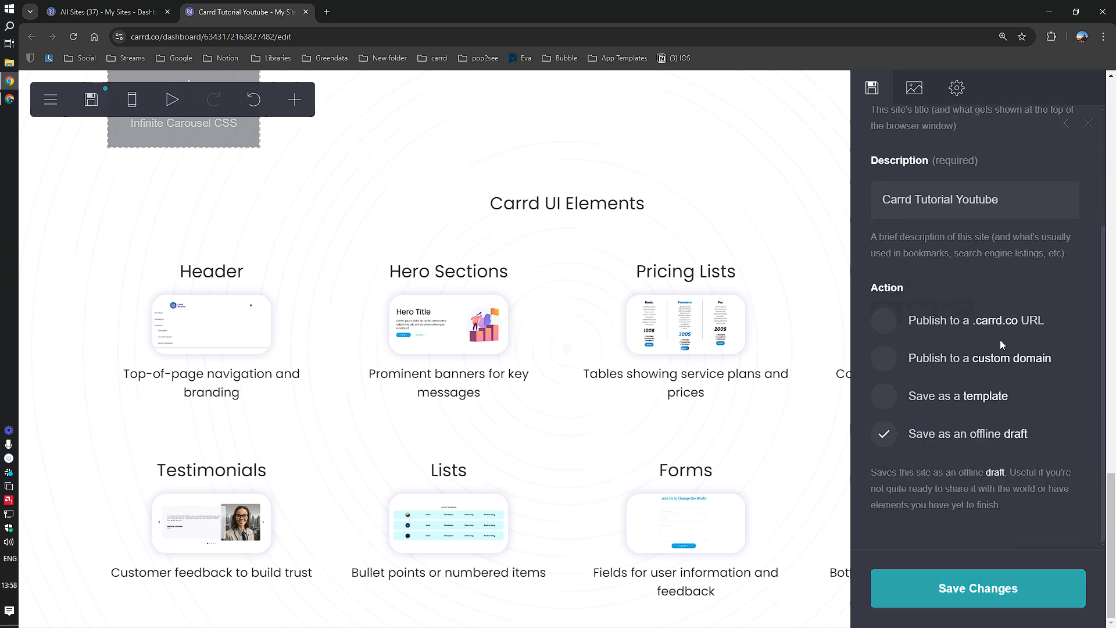
scroll(942, 399, "up", 1)
scroll(942, 399, "up", 2)
scroll(943, 397, "down", 3)
left_click(953, 319)
scroll(953, 326, "down", 1)
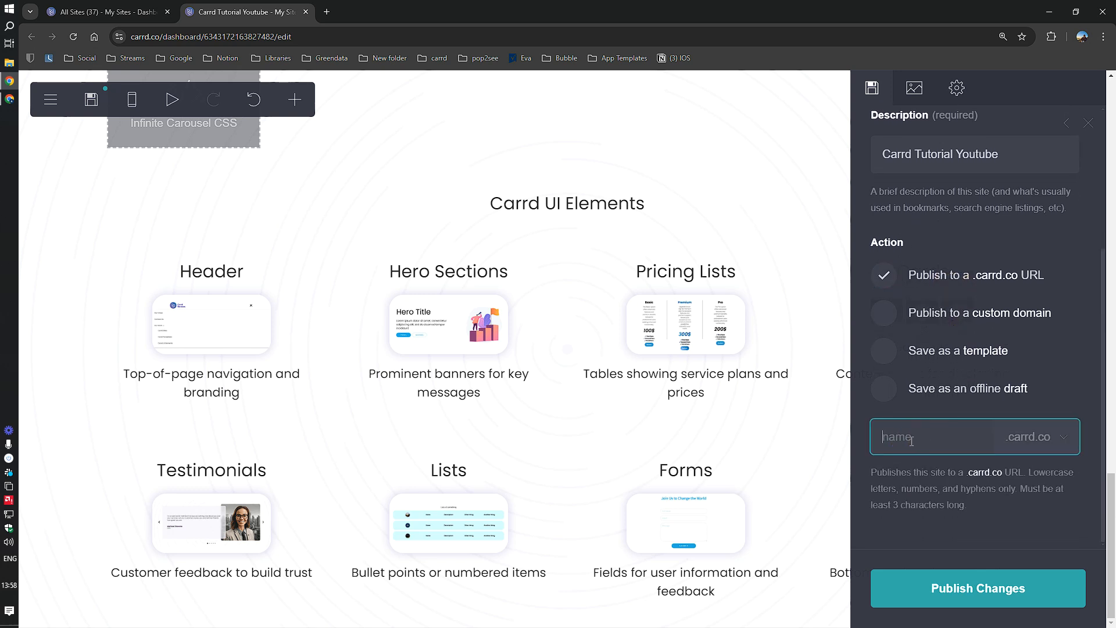
key("super+v")
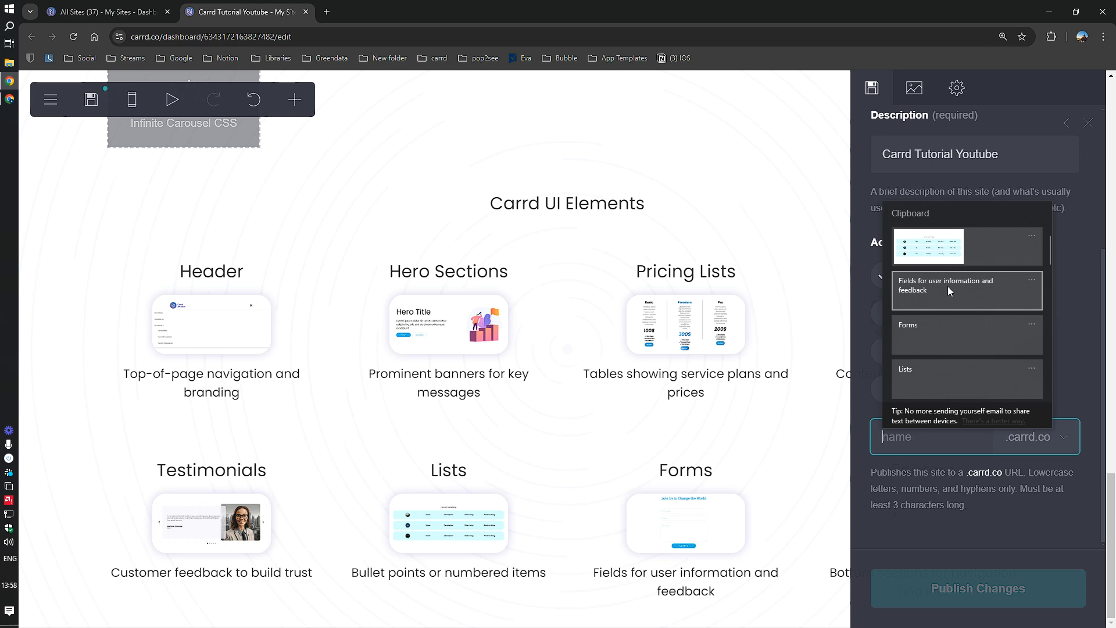
scroll(942, 302, "up", 1)
scroll(934, 331, "down", 8)
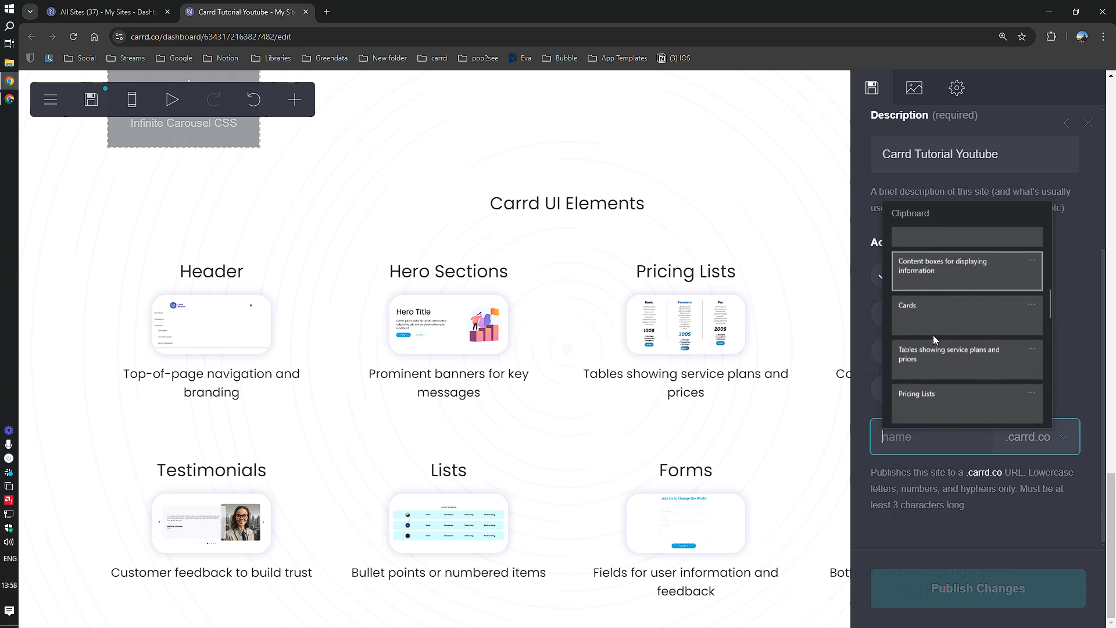
scroll(933, 335, "down", 2)
scroll(933, 335, "up", 4)
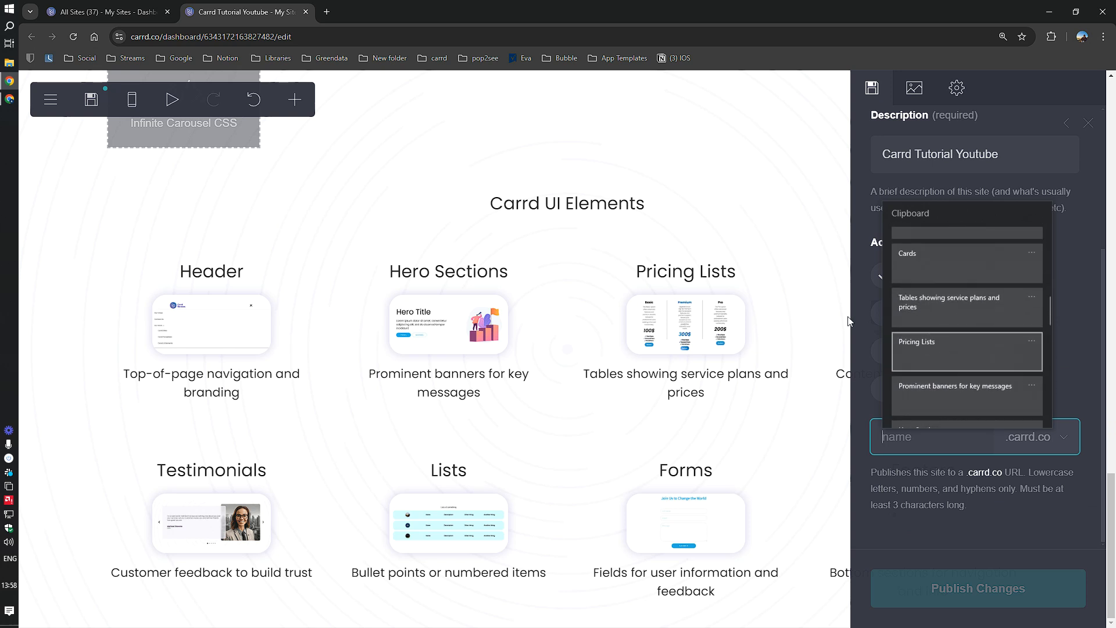
left_click(28, 242)
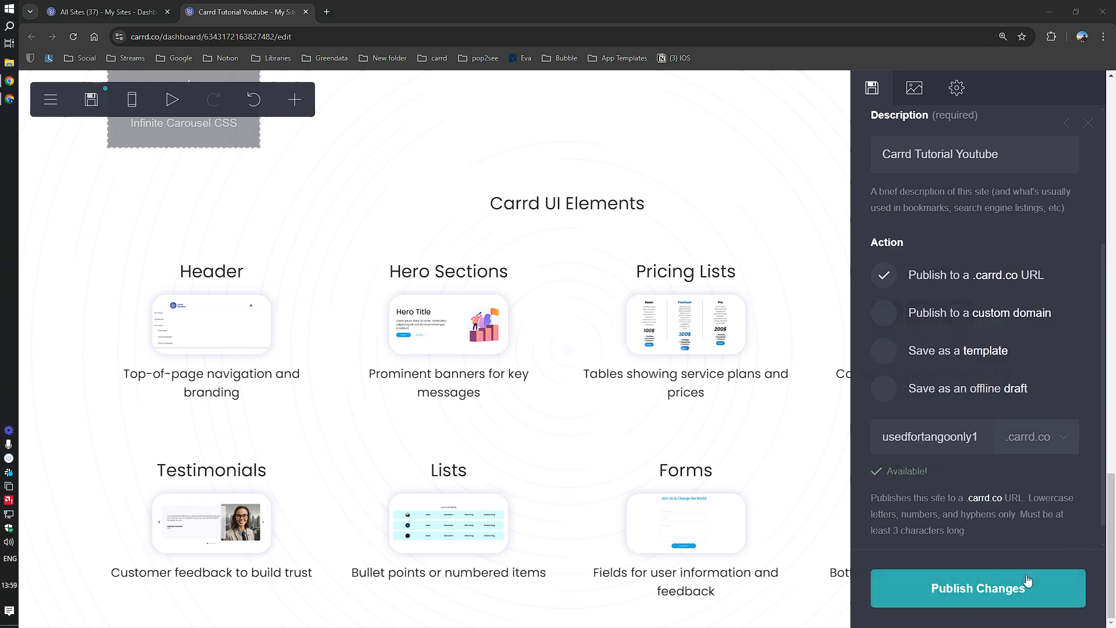
left_click(1000, 583)
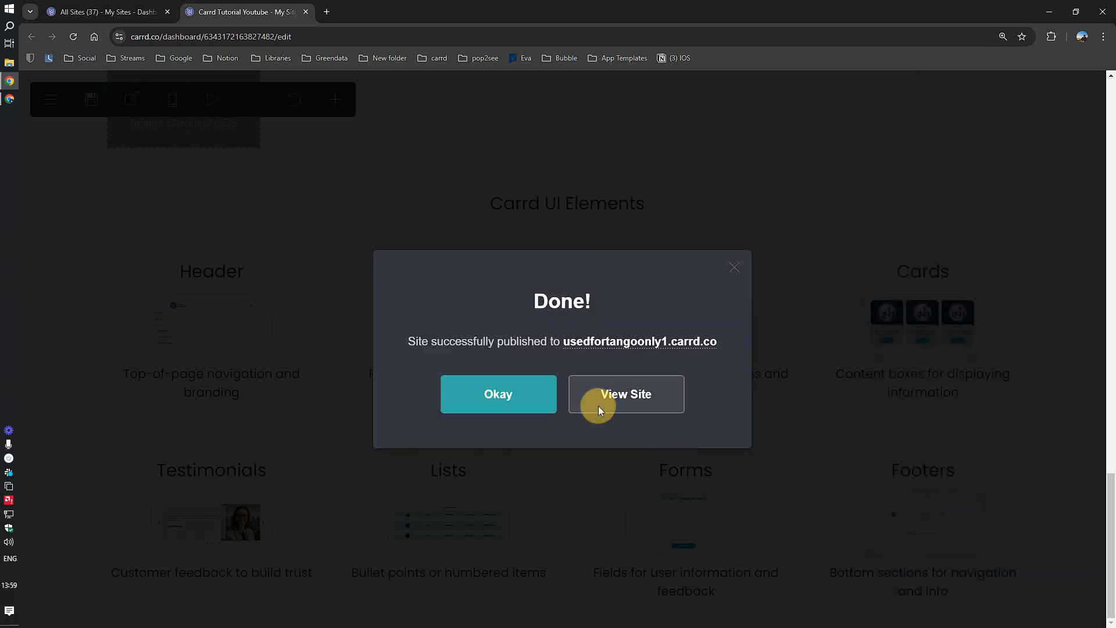
Step: View the published site in a new tab and scroll through the live page
left_click(599, 405)
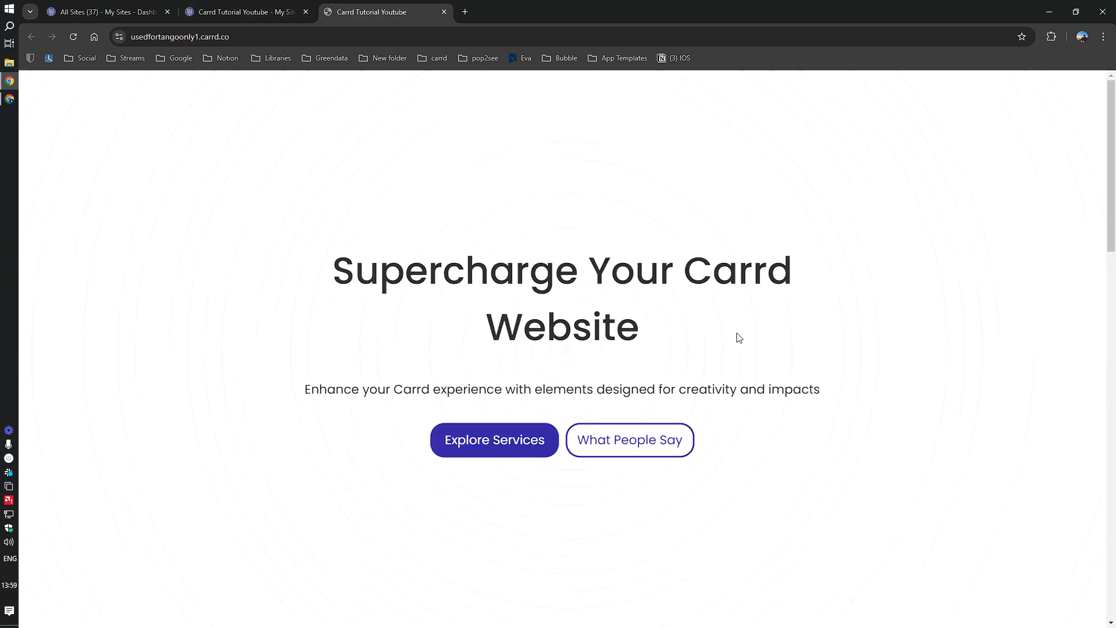
scroll(739, 325, "down", 8)
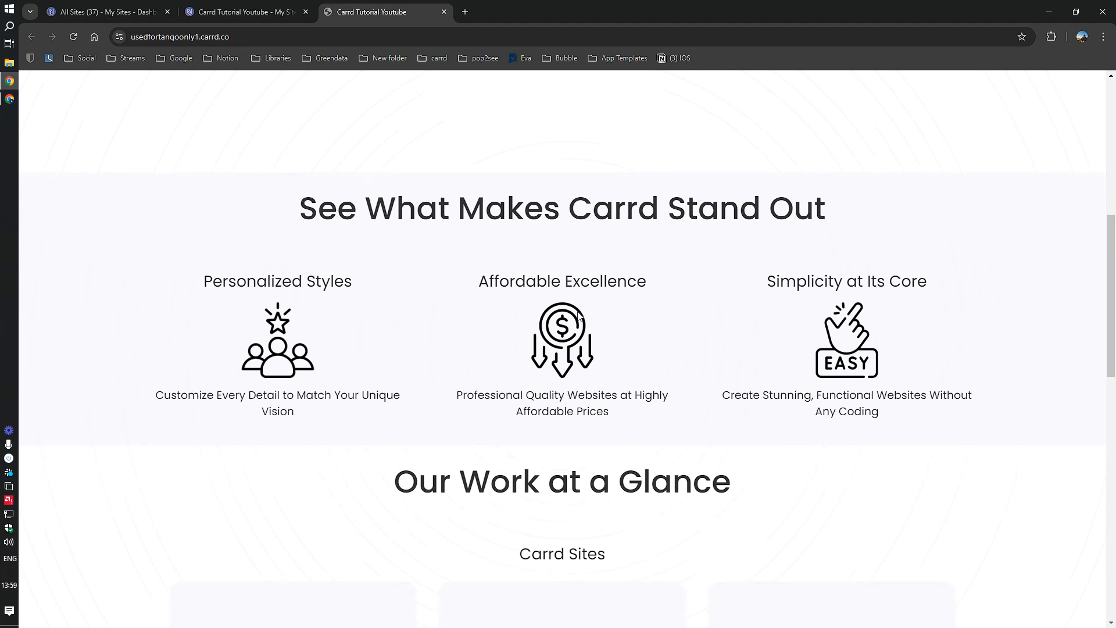
scroll(579, 316, "down", 5)
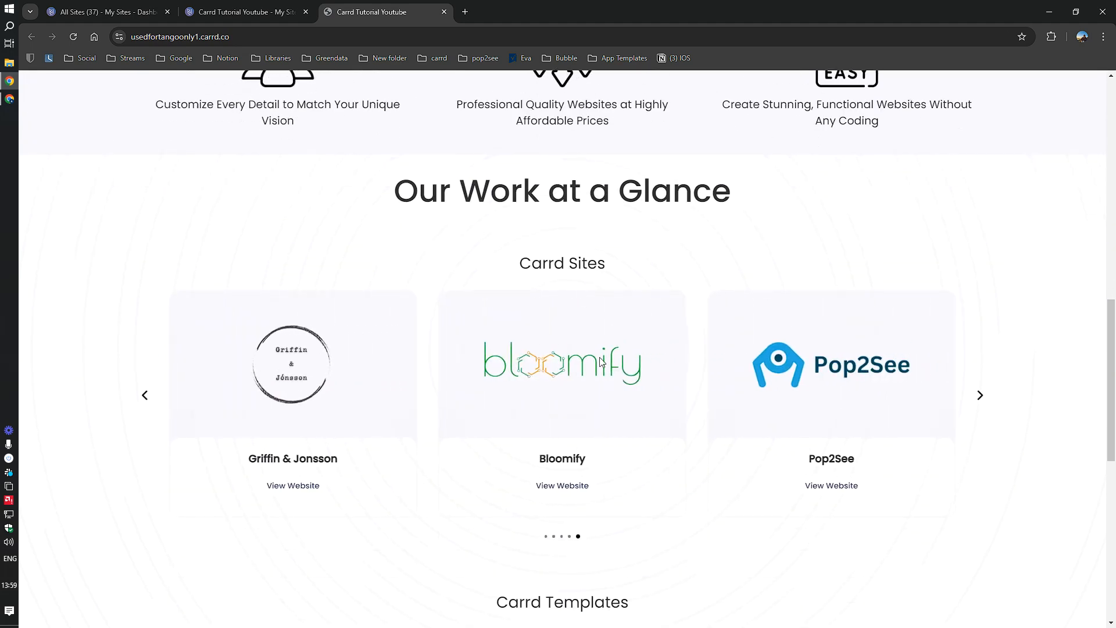
scroll(642, 419, "down", 5)
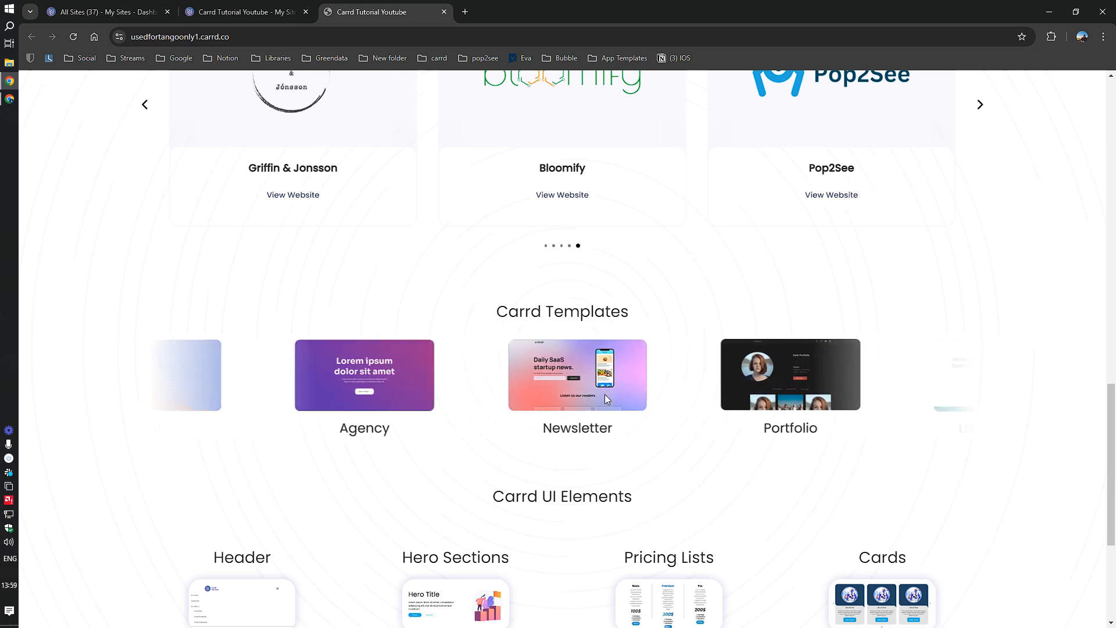
scroll(604, 398, "down", 4)
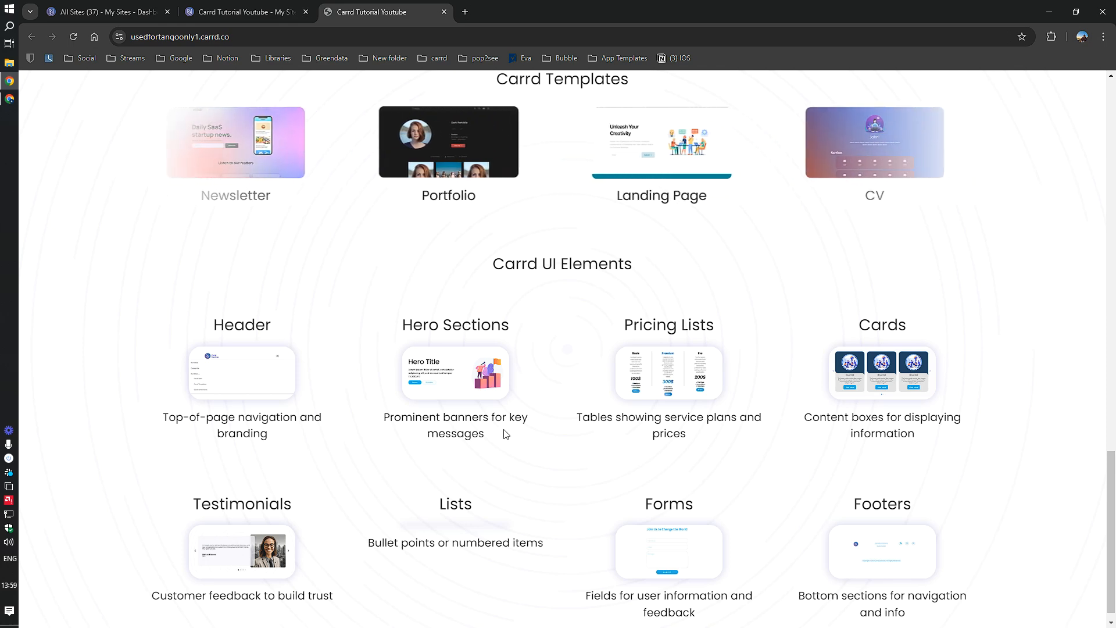
scroll(519, 538, "down", 1)
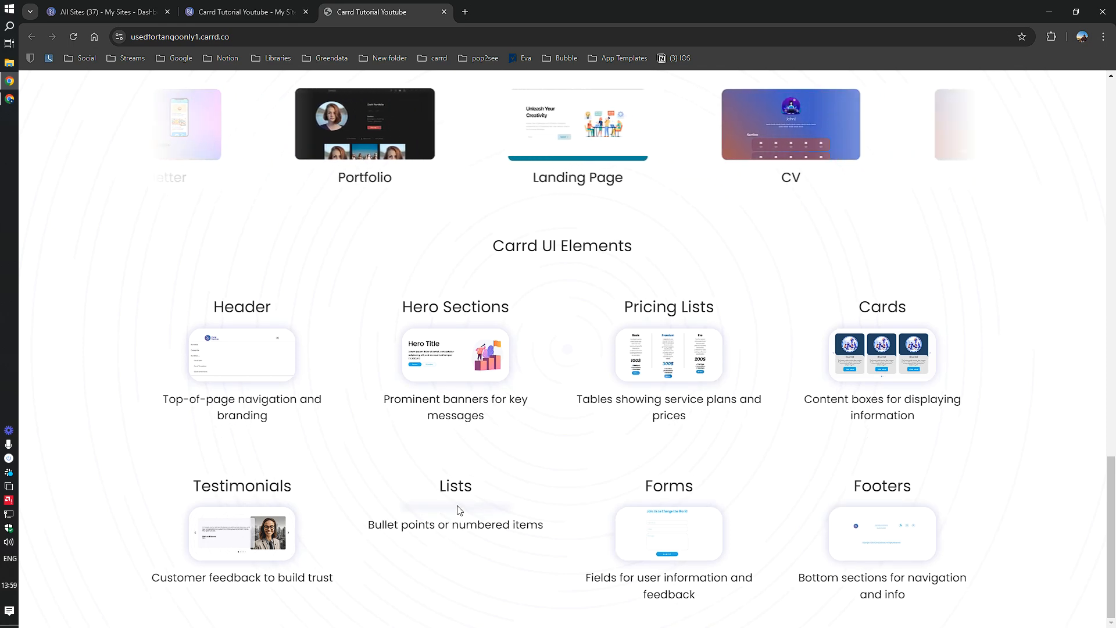
Step: Back in the editor, dismiss the publish confirmation and select the Lists card image
left_click(250, 12)
left_click(492, 395)
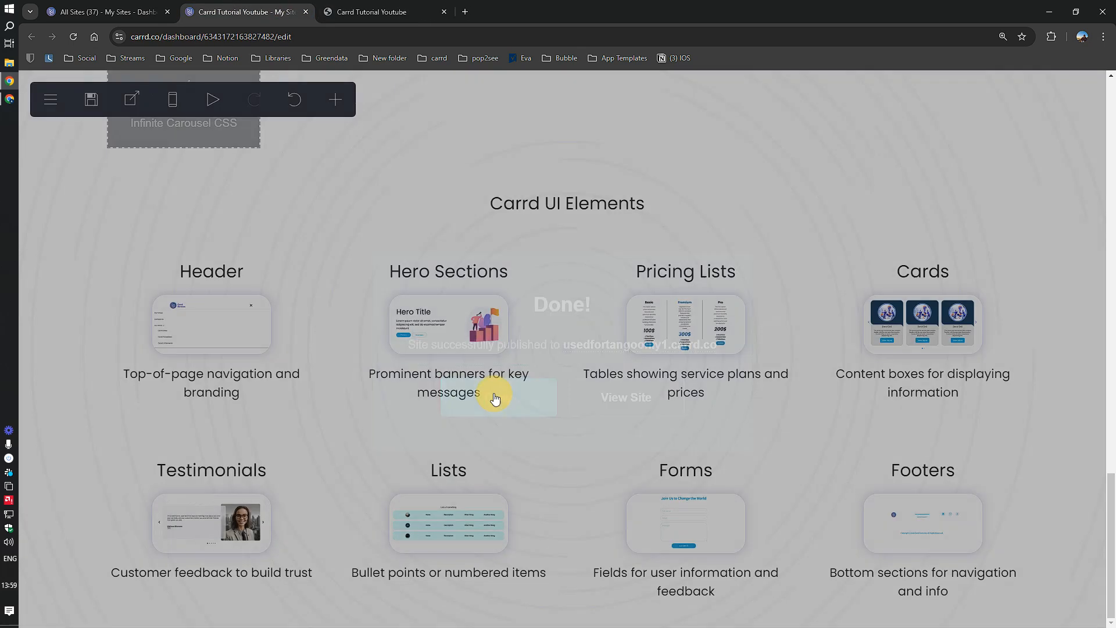
left_click(474, 524)
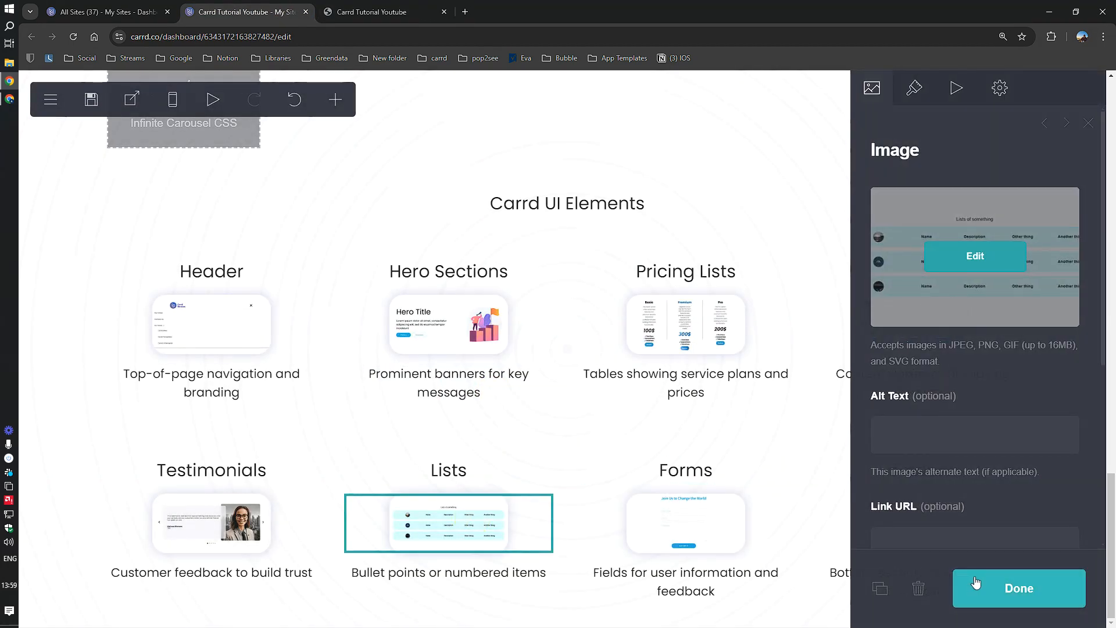